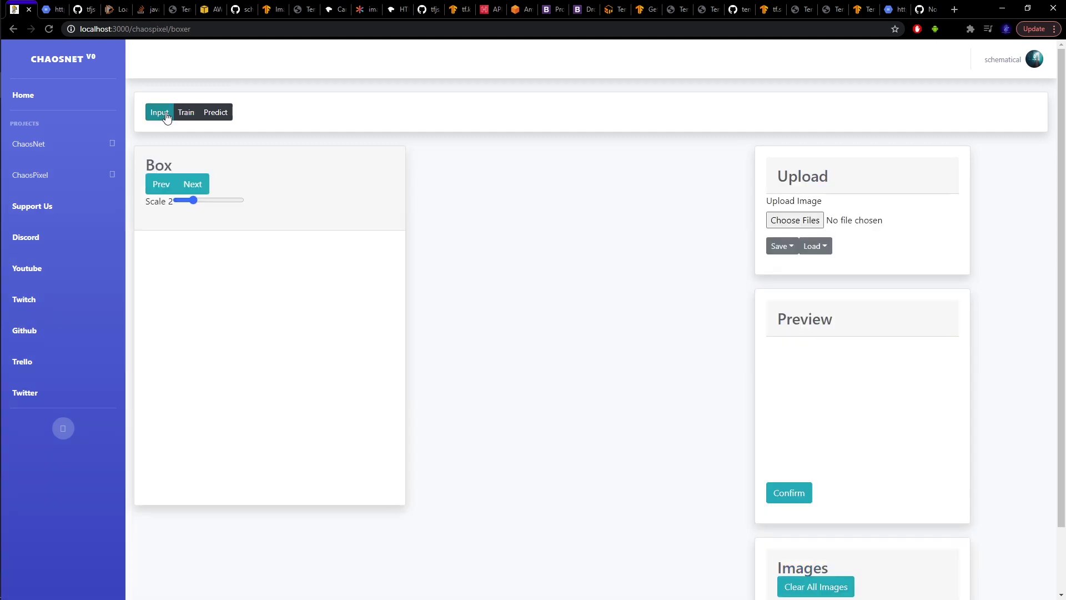
Step: Show the Input step with the empty Upload, Preview and Images panels
click(187, 113)
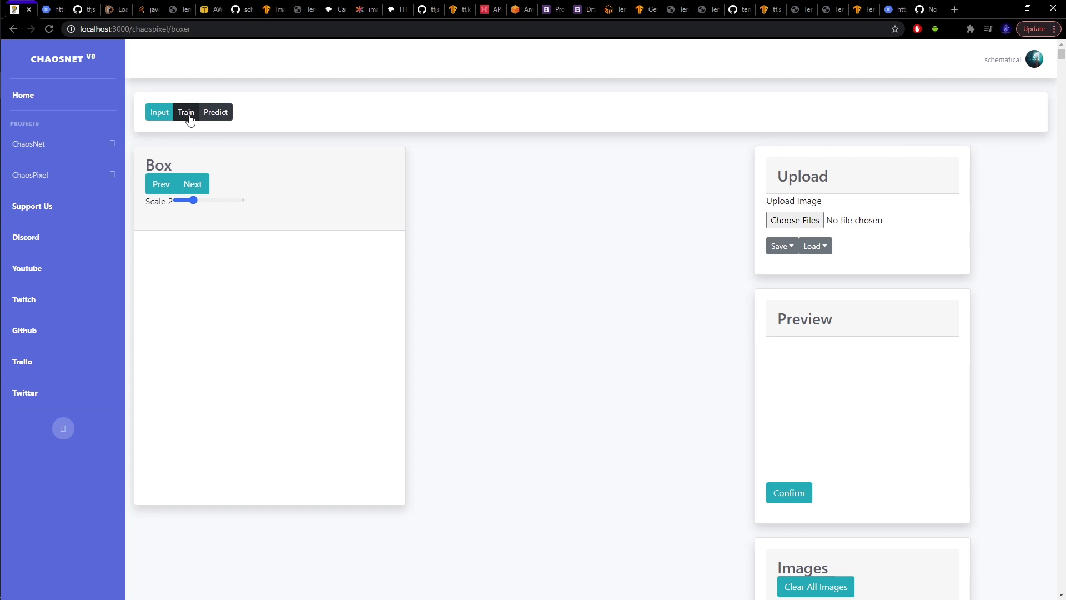
Step: Switch to the Predict view and run the model's prediction on Image 0
click(222, 112)
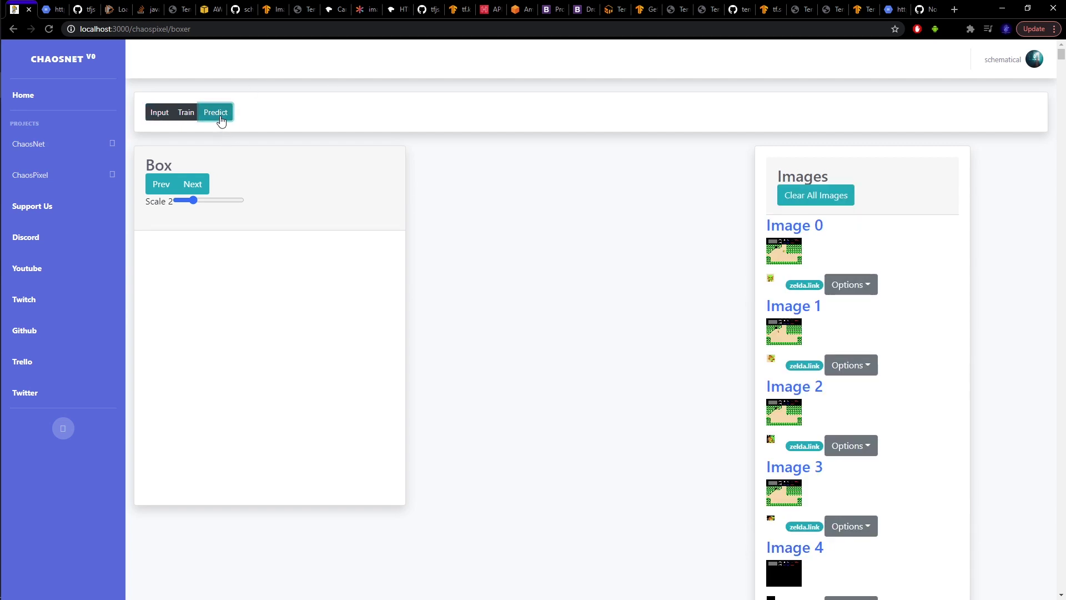
click(850, 284)
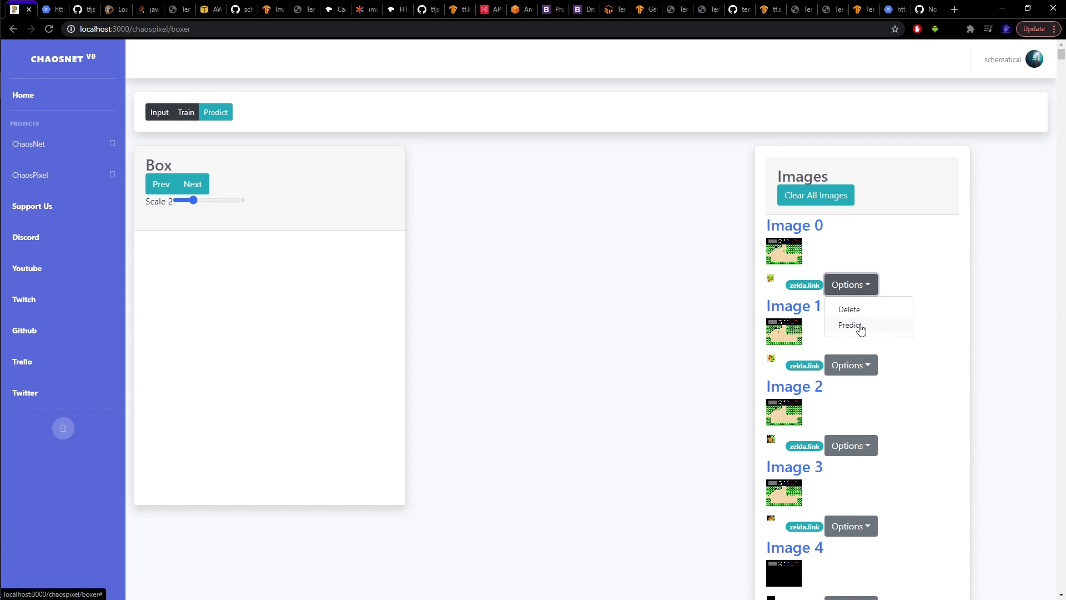
click(859, 326)
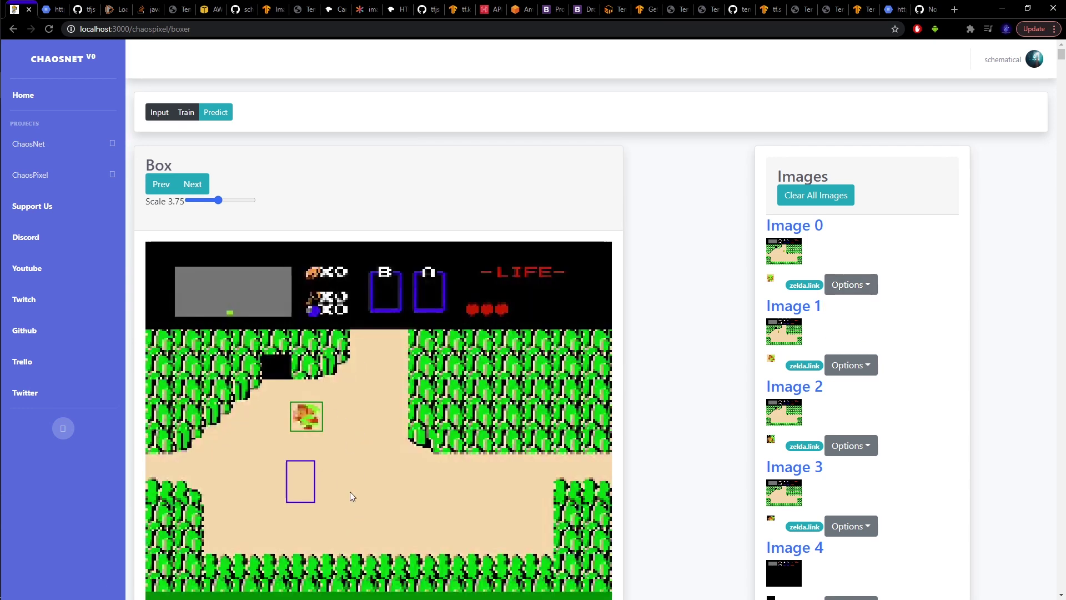
scroll(853, 532, down, 3)
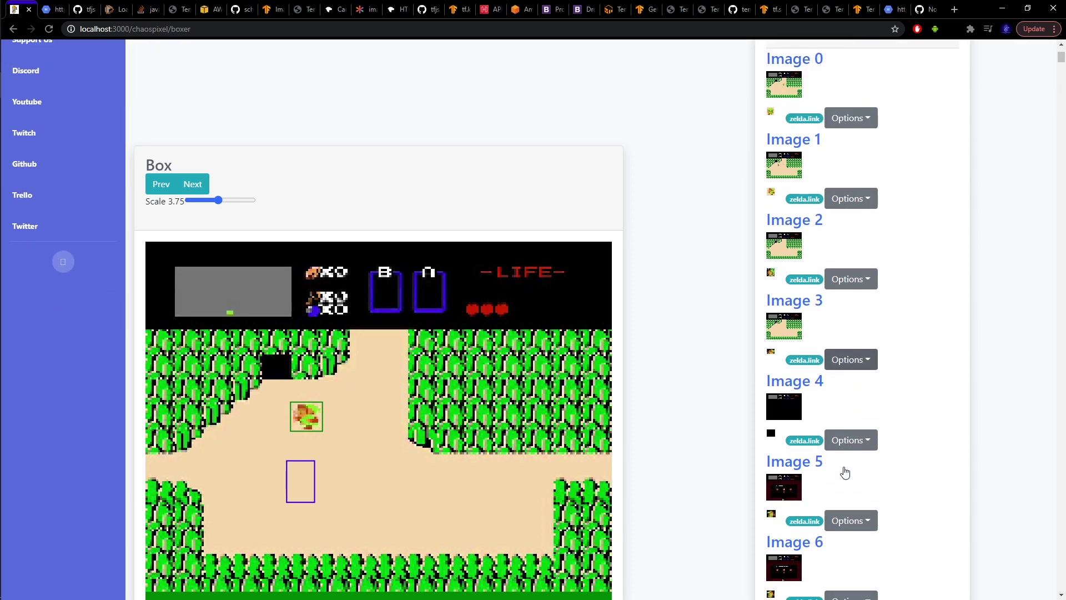
Step: Run predictions on Images 5, 8, 9 and 10
click(849, 520)
click(849, 559)
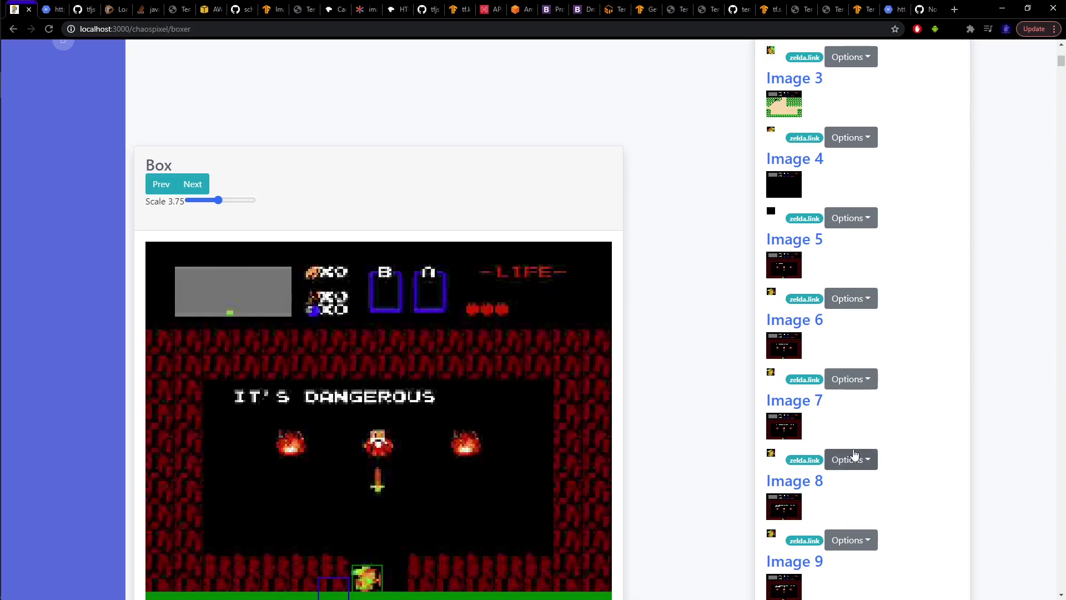
click(855, 459)
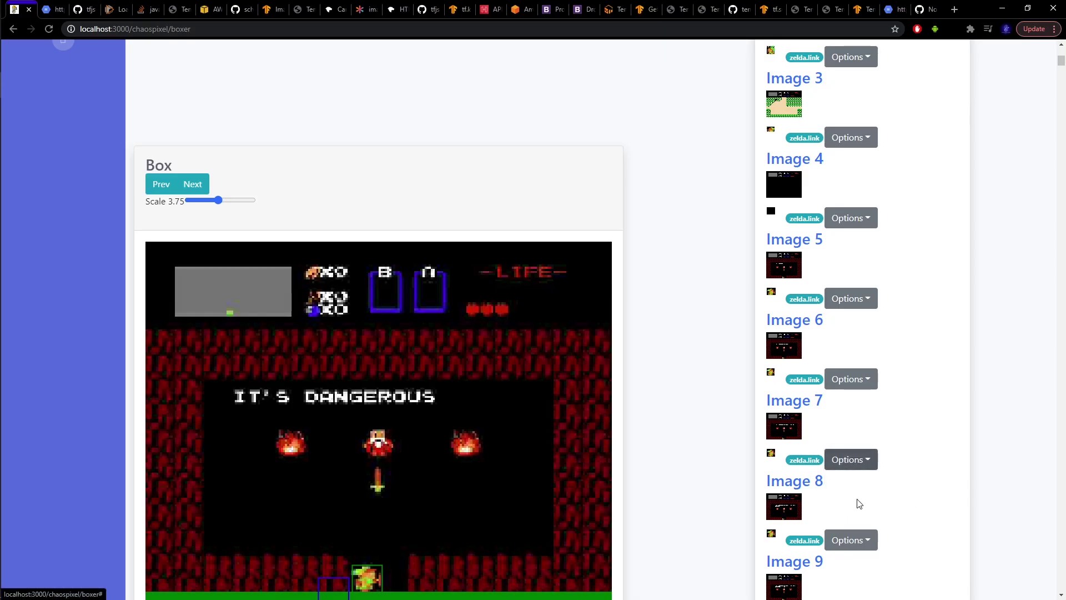
click(841, 502)
scroll(843, 488, down, 2)
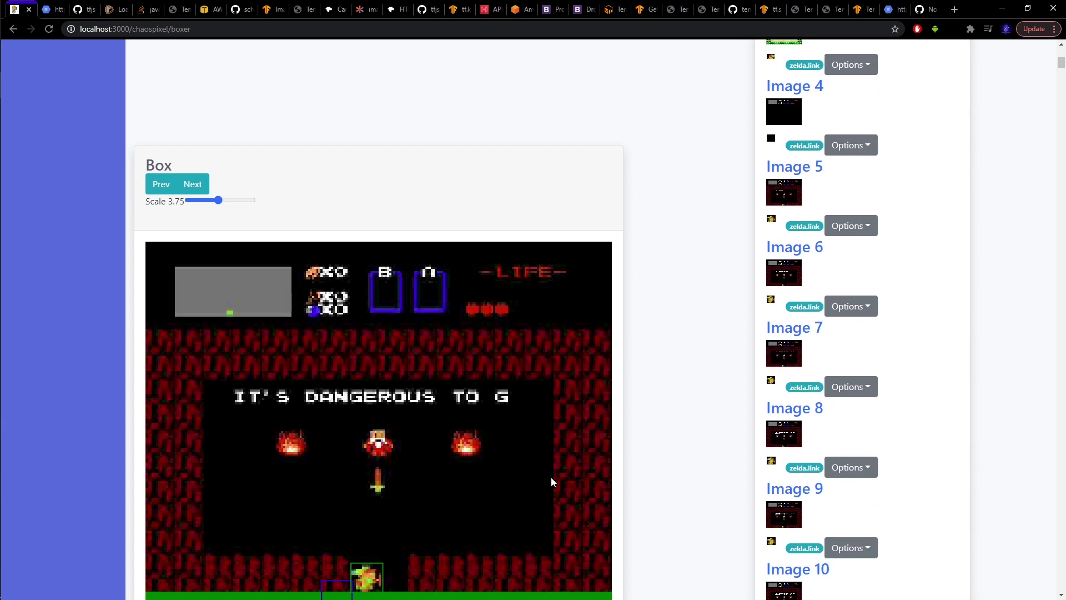
click(853, 510)
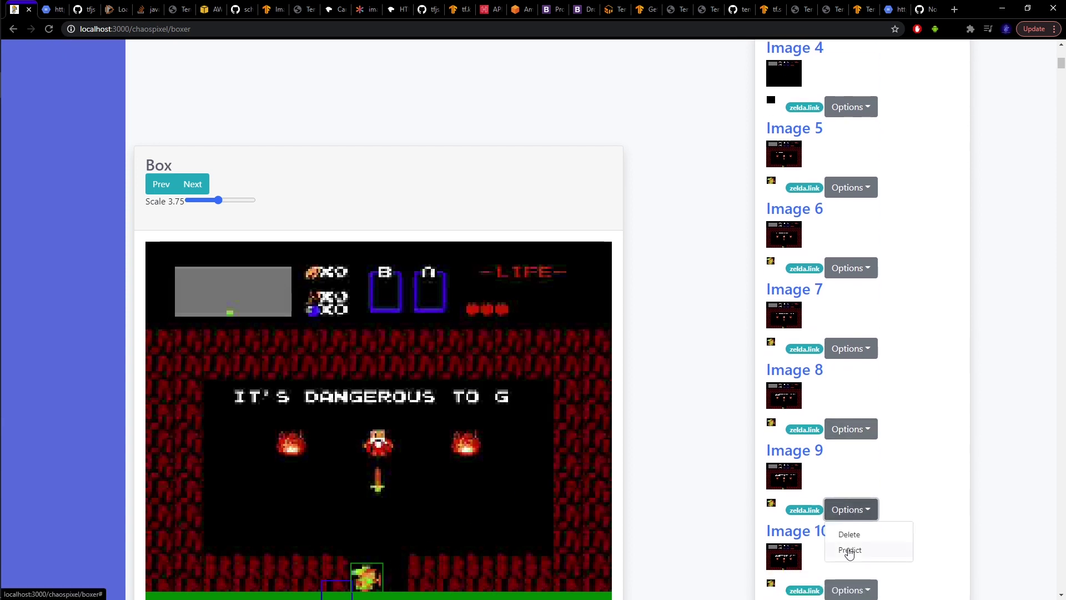
click(849, 550)
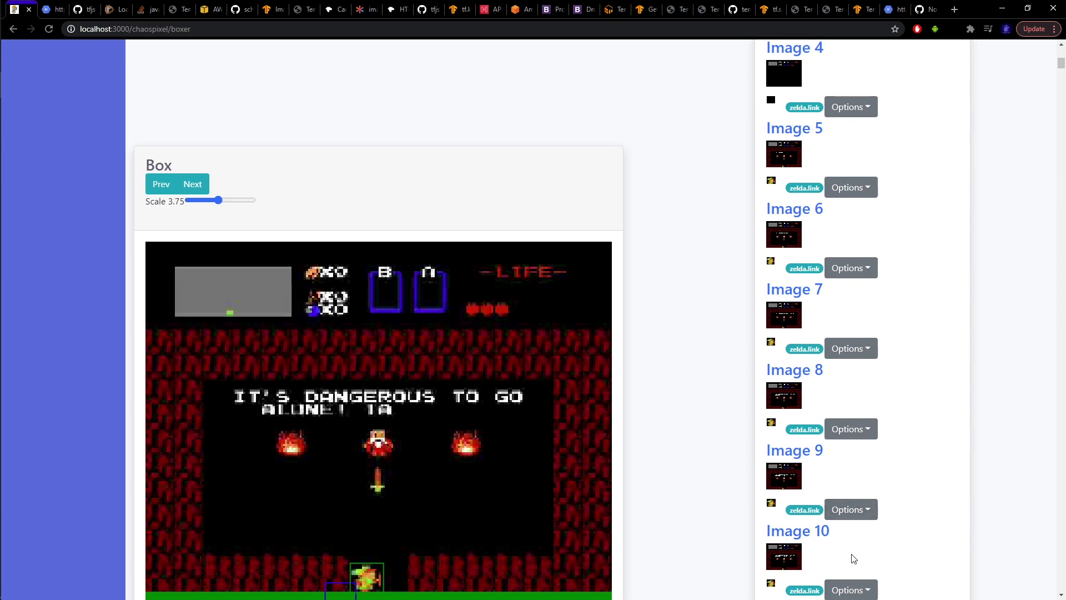
click(855, 588)
click(851, 565)
Step: Scroll down the Images list and run predictions on Images 31, 32, 33 and 34
scroll(761, 442, down, 20)
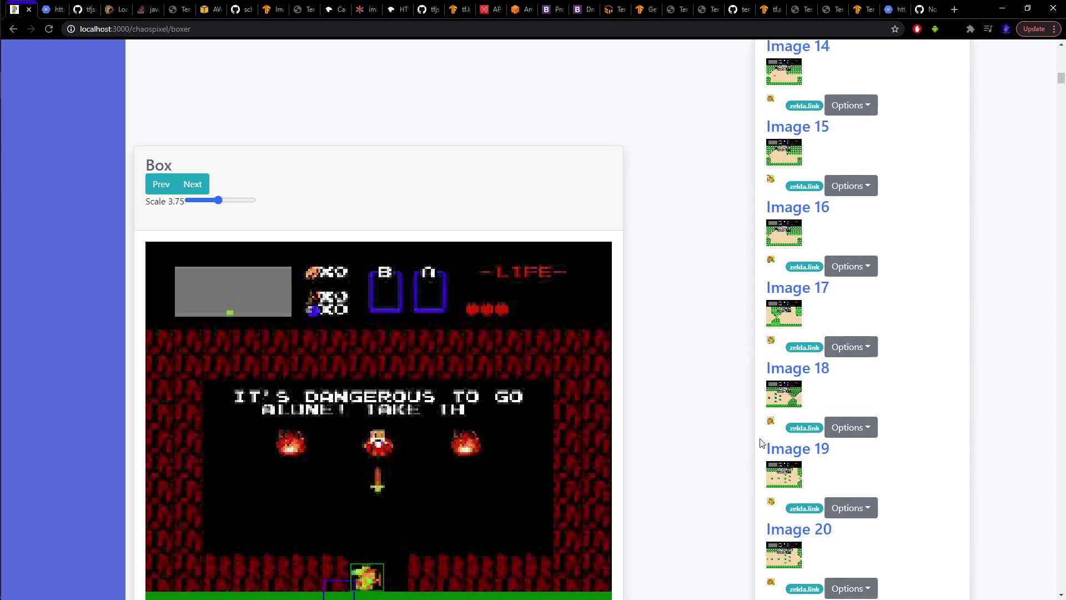
scroll(761, 441, down, 14)
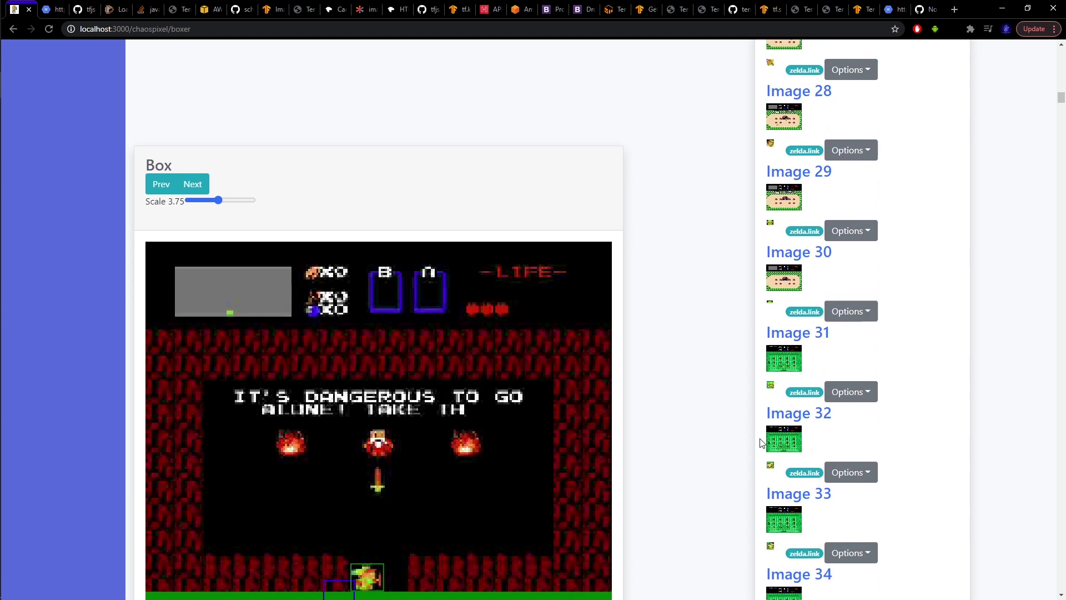
click(850, 281)
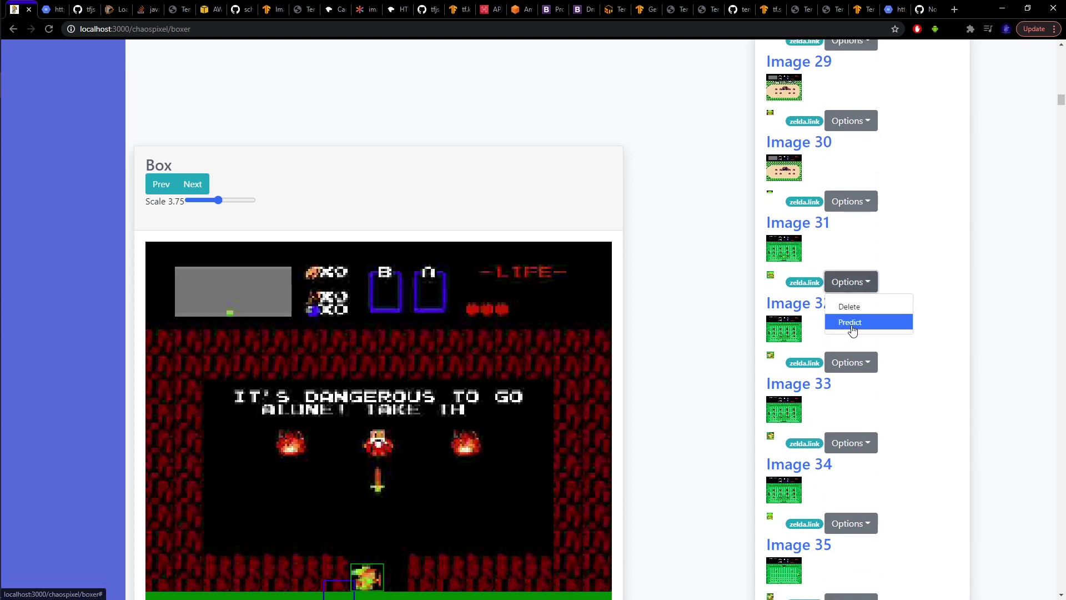
click(851, 322)
click(851, 362)
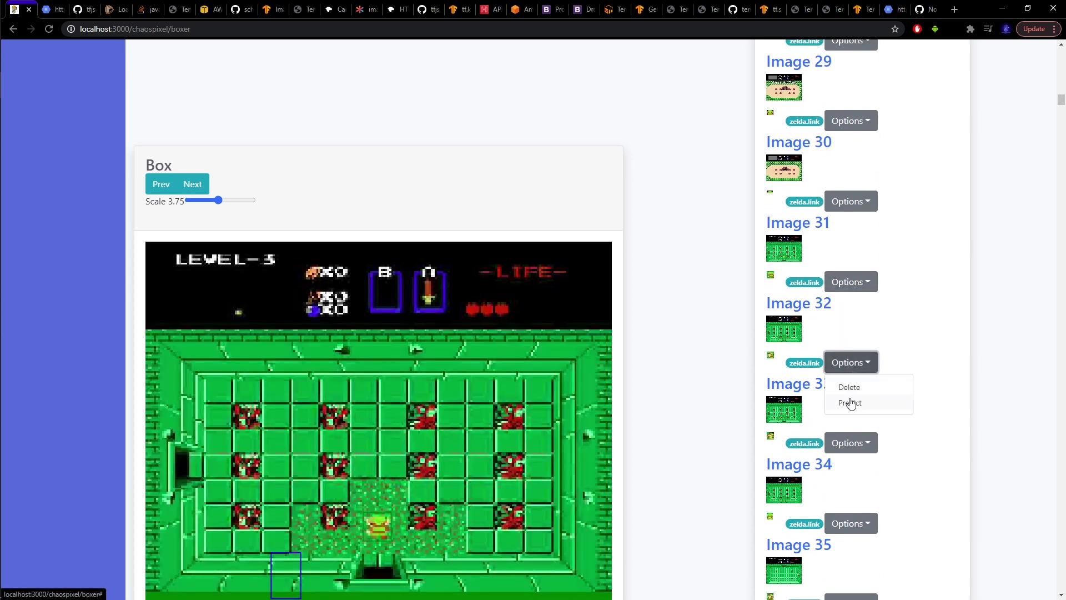
click(852, 402)
click(855, 442)
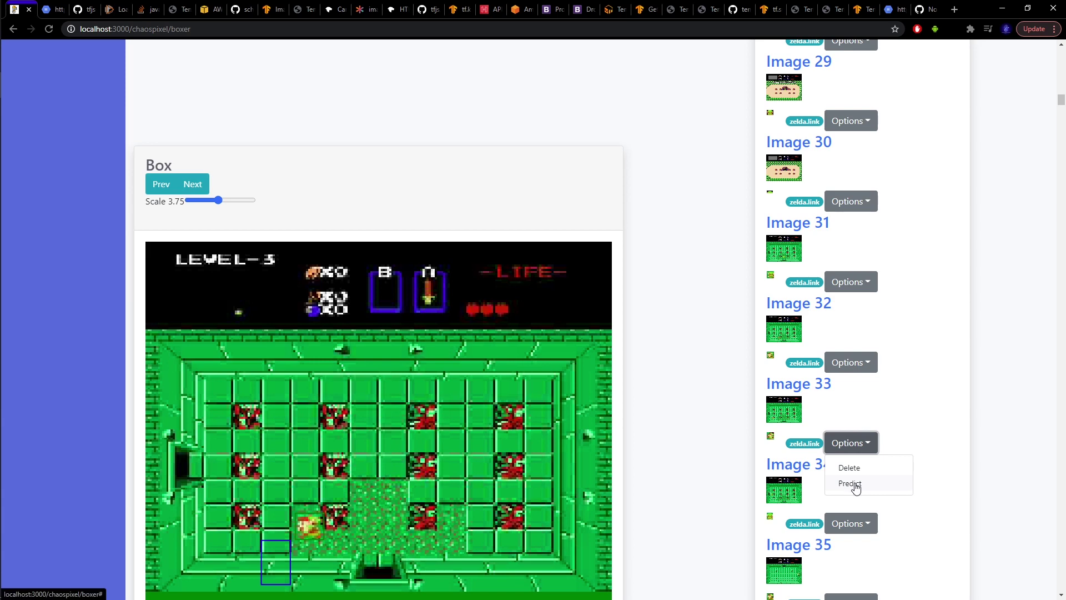
click(857, 484)
click(863, 523)
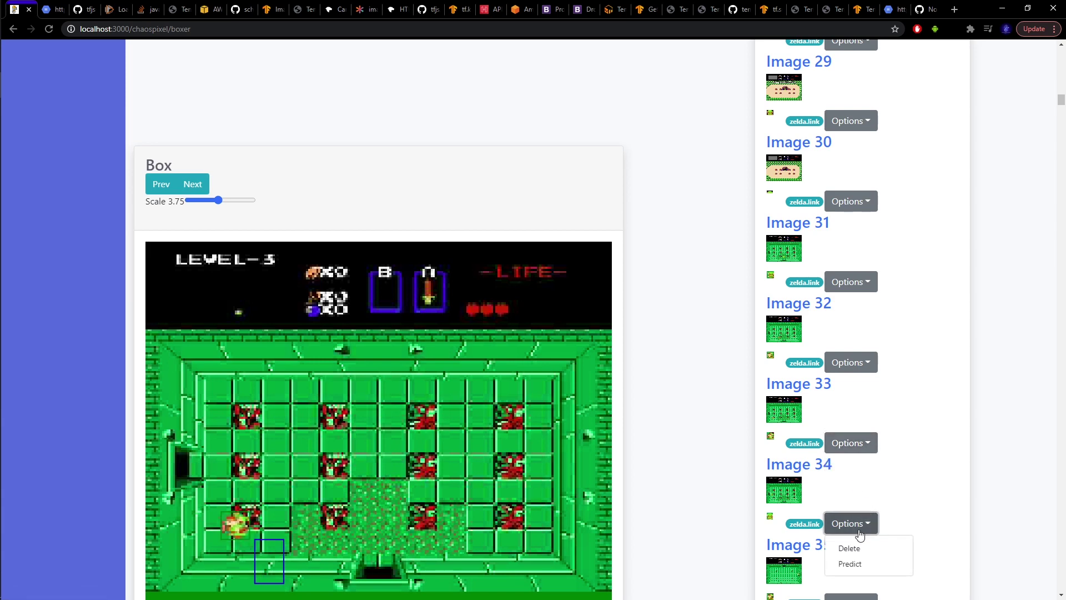
scroll(860, 530, down, 1)
click(850, 509)
Step: Scroll further and run the prediction on Image 57
scroll(805, 477, down, 6)
scroll(805, 469, down, 20)
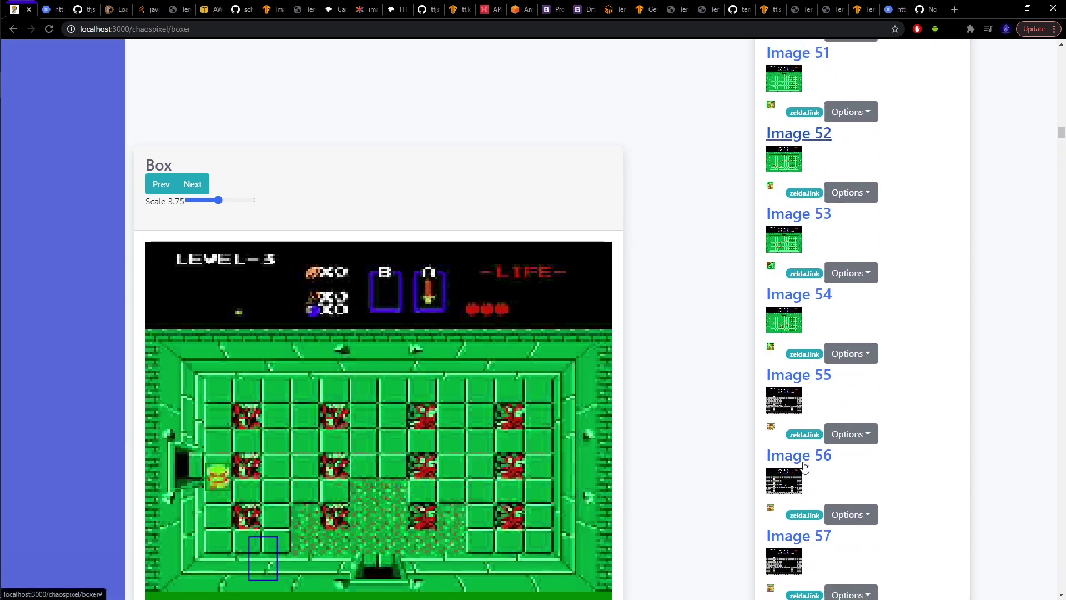
click(864, 378)
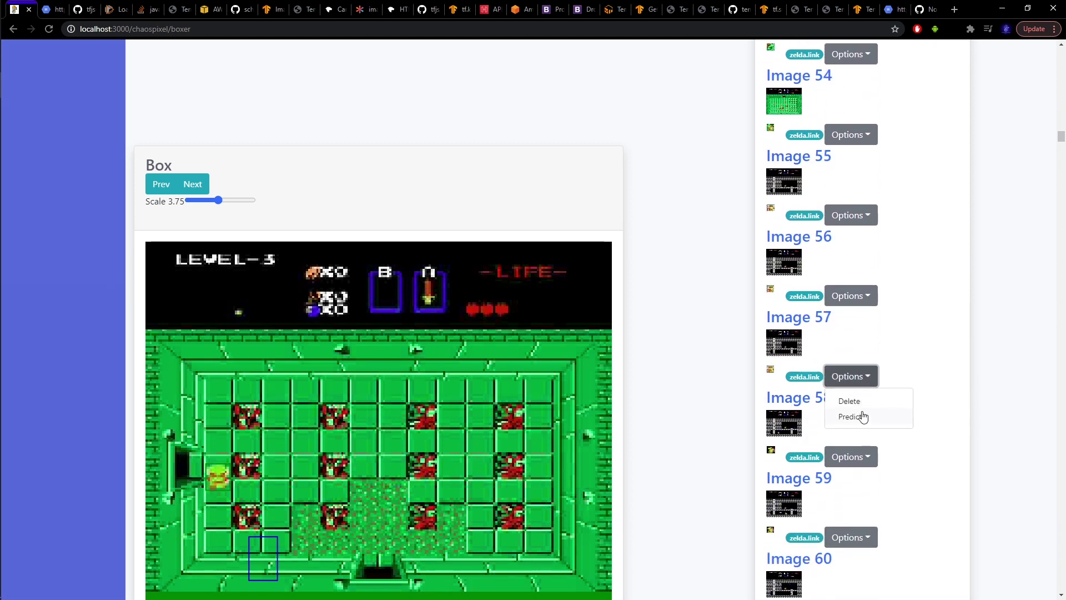
click(861, 420)
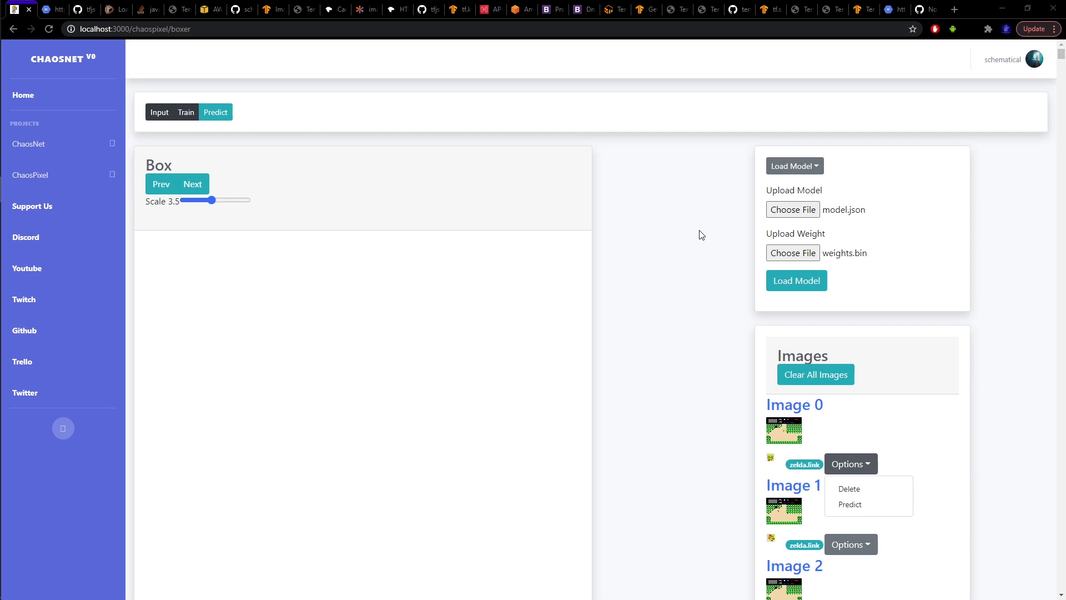
click(785, 209)
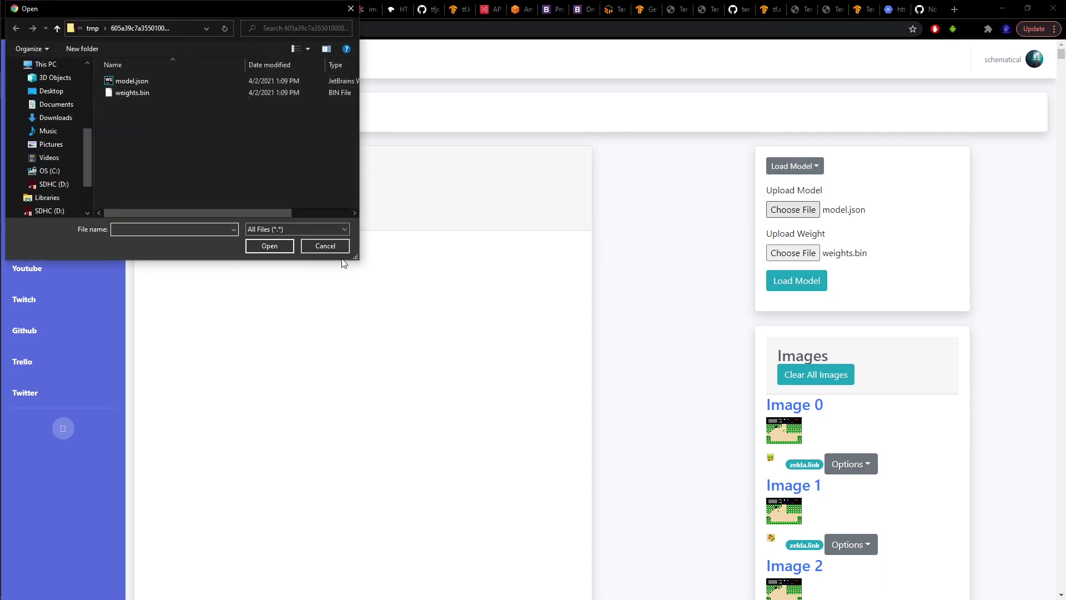
click(338, 250)
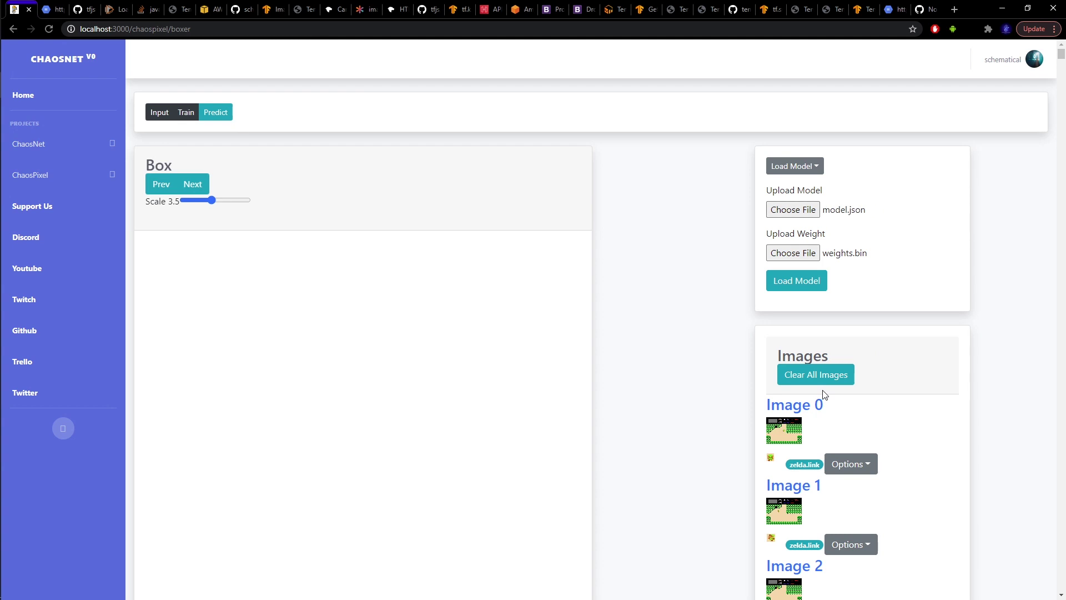
scroll(859, 426, down, 1)
click(861, 411)
Step: Run predictions on Images 0, 1 and 2
click(850, 449)
scroll(847, 500, down, 3)
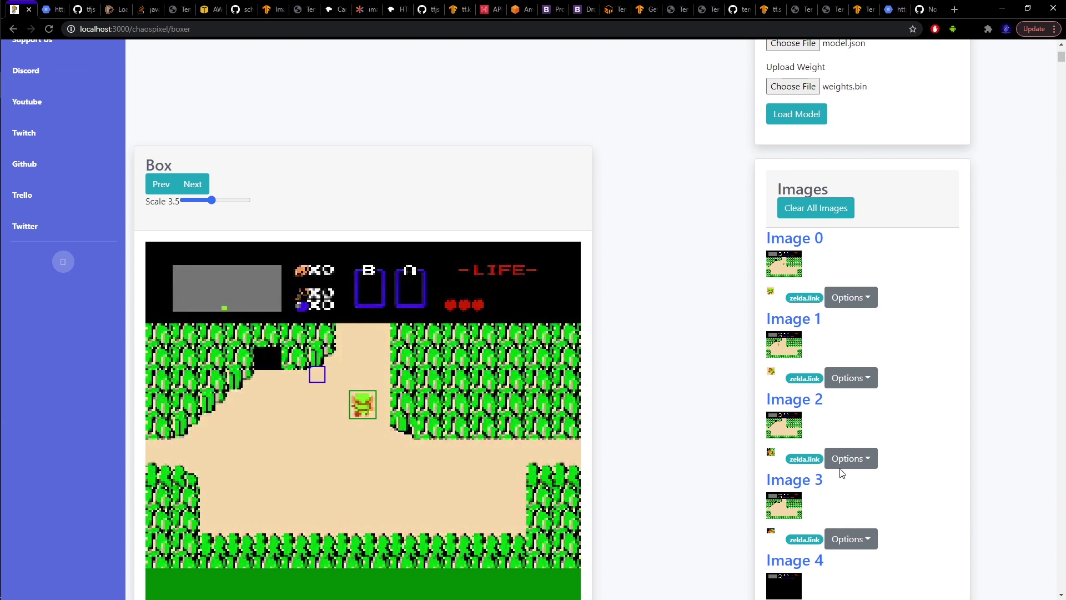
click(856, 377)
click(848, 421)
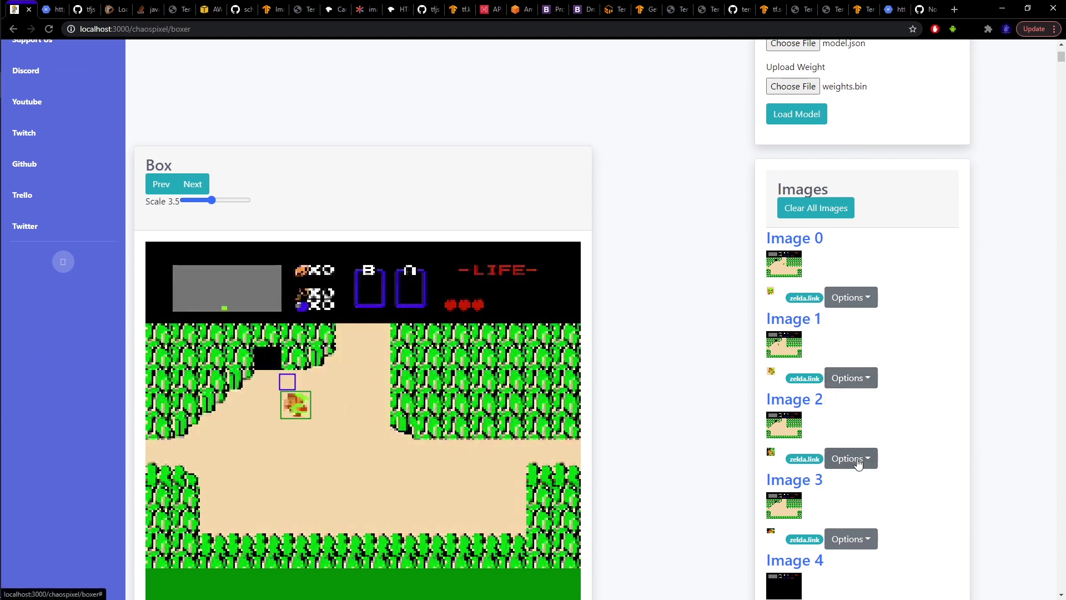
scroll(859, 462, down, 2)
click(851, 428)
click(851, 469)
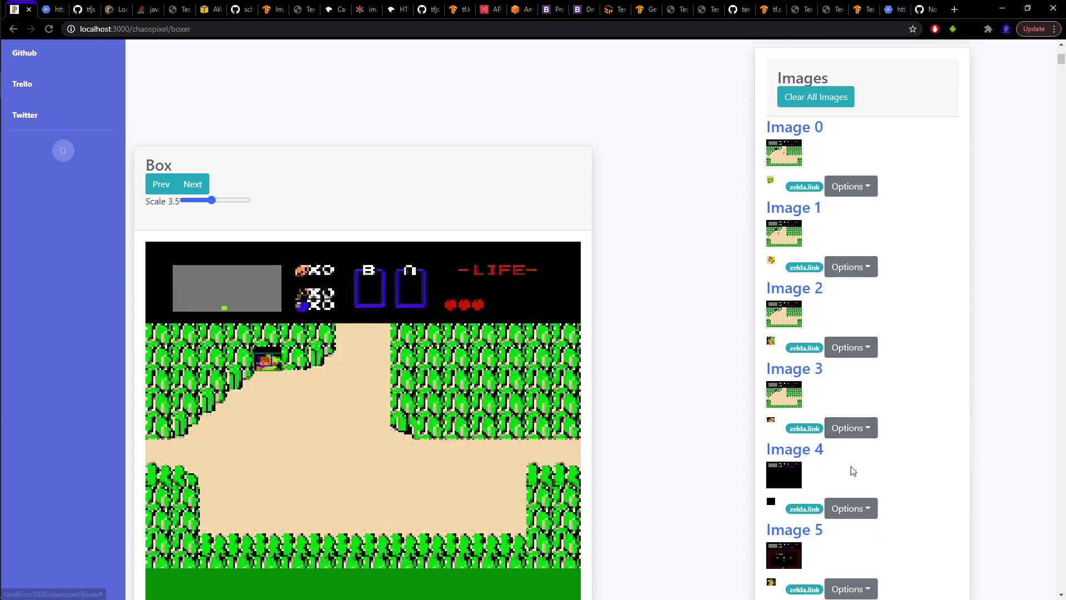
Step: Run predictions on Images 5, 8 and 10
scroll(849, 494, down, 2)
click(851, 479)
click(860, 518)
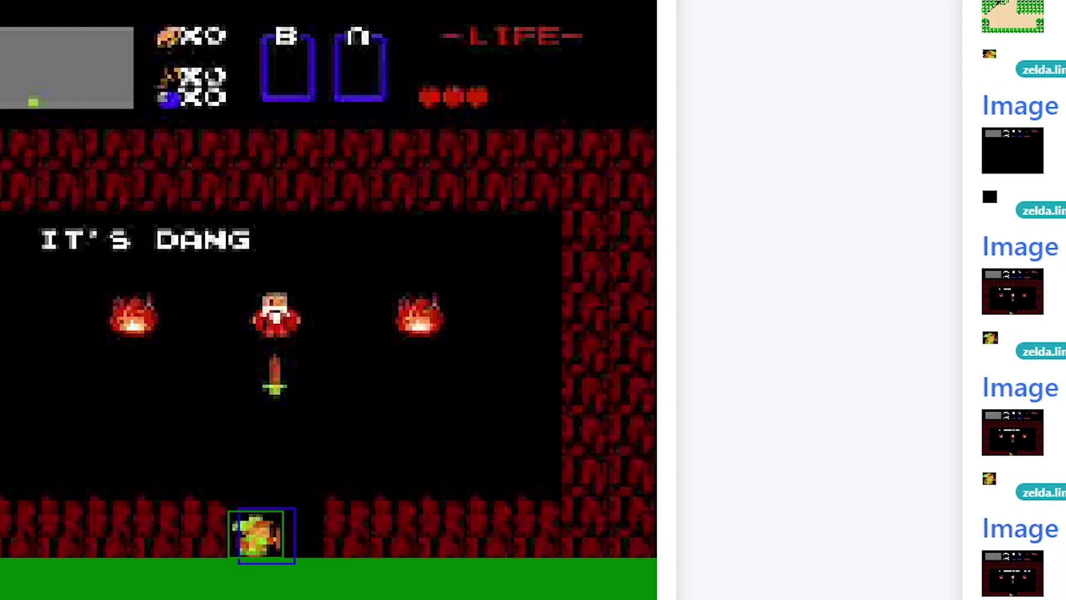
scroll(861, 484, down, 2)
click(861, 498)
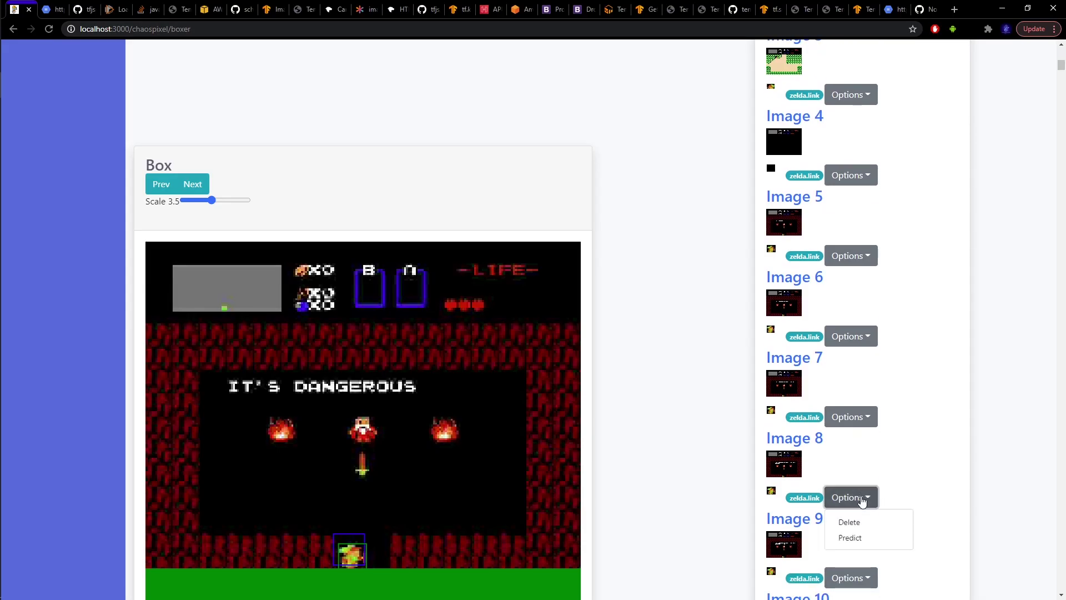
click(855, 538)
scroll(861, 546, down, 2)
click(860, 547)
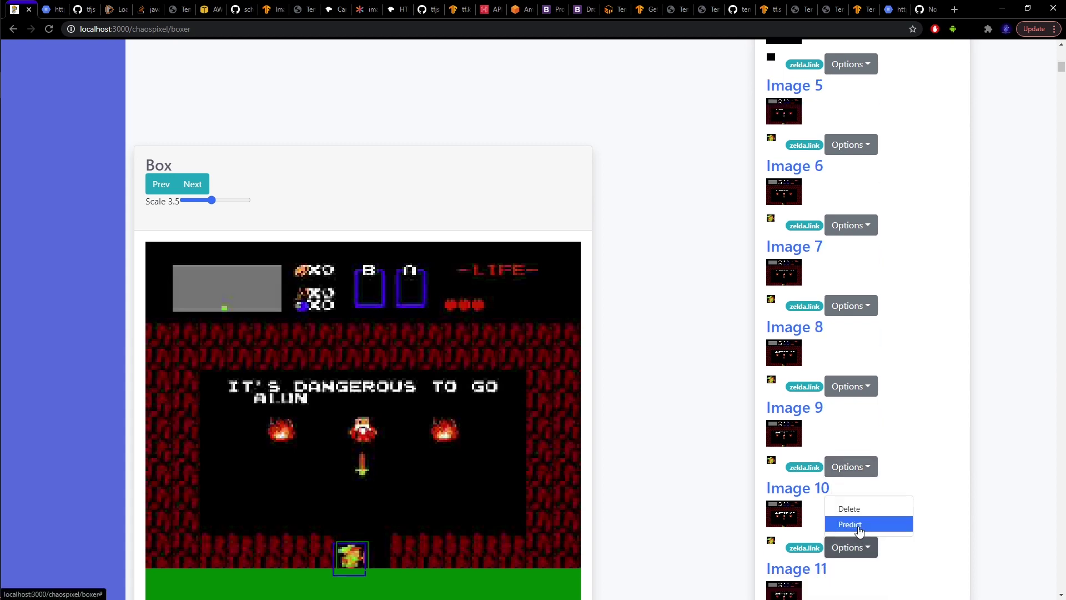
click(859, 525)
Step: Predict Image 22 and adjust the box around Link
scroll(857, 522, down, 4)
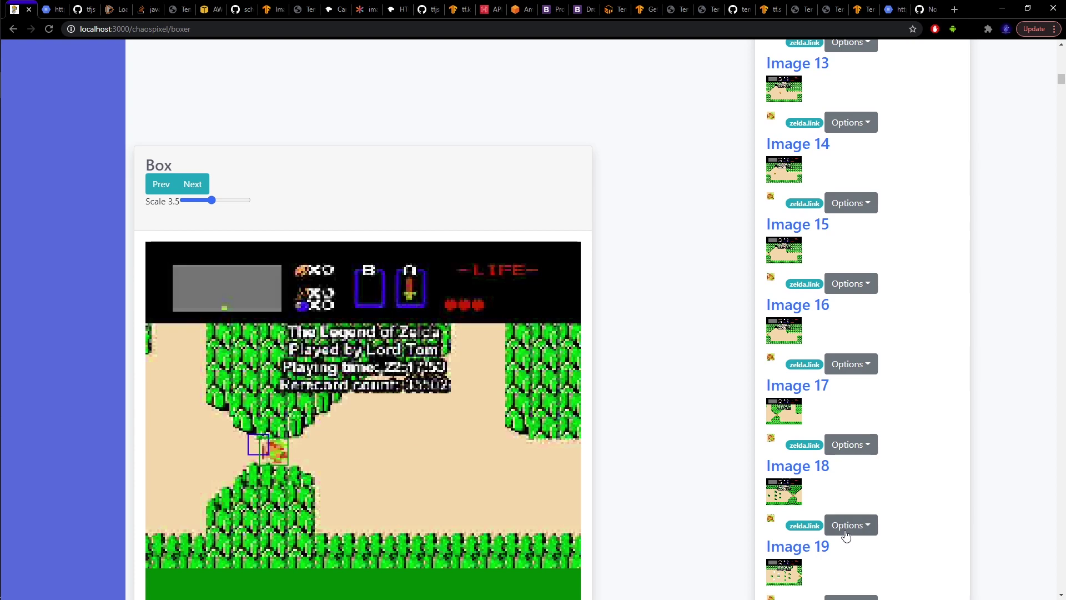
scroll(845, 535, down, 2)
scroll(852, 497, down, 2)
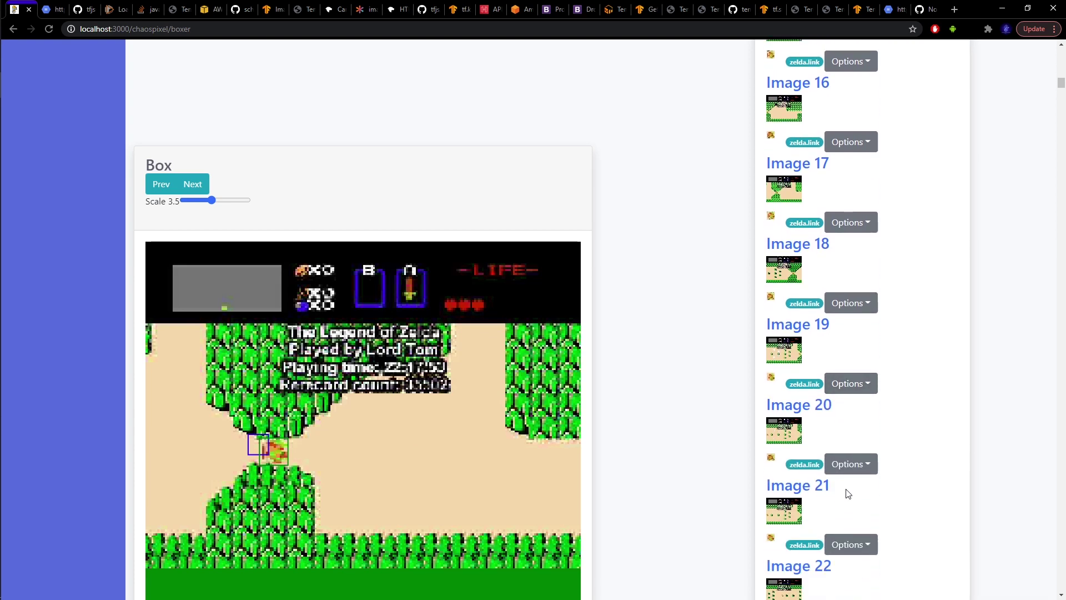
click(860, 545)
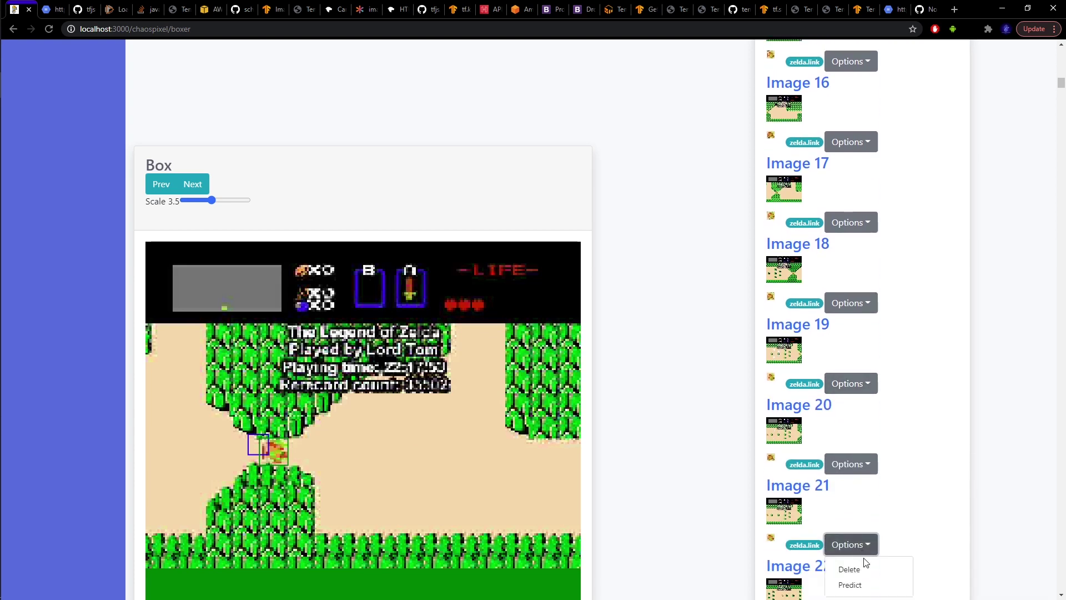
click(862, 587)
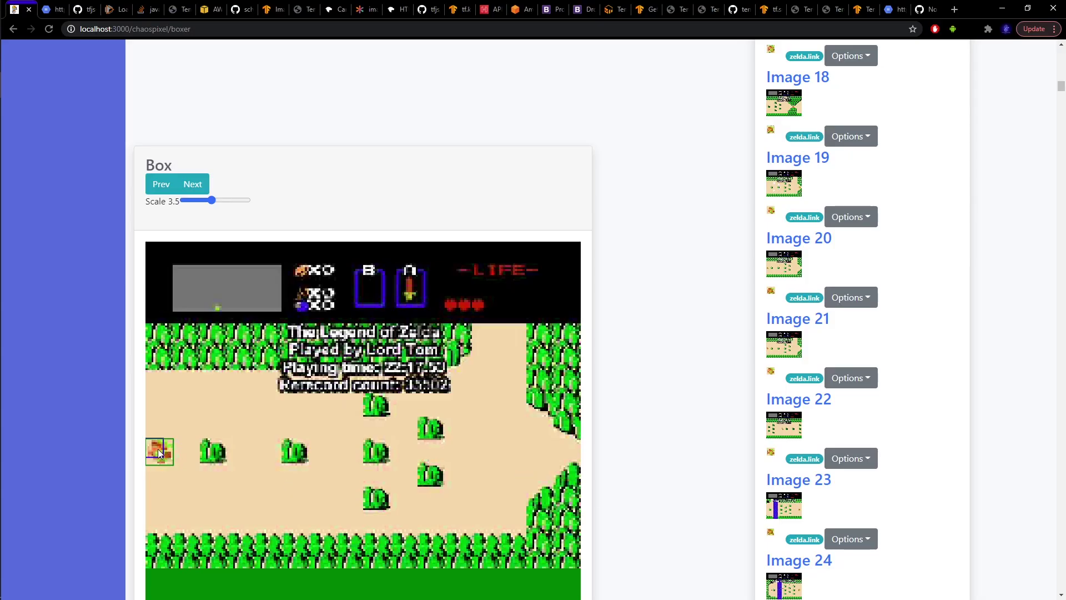
drag(160, 445, 154, 446)
Step: Run predictions on Images 31, 34 and 35
scroll(822, 533, down, 2)
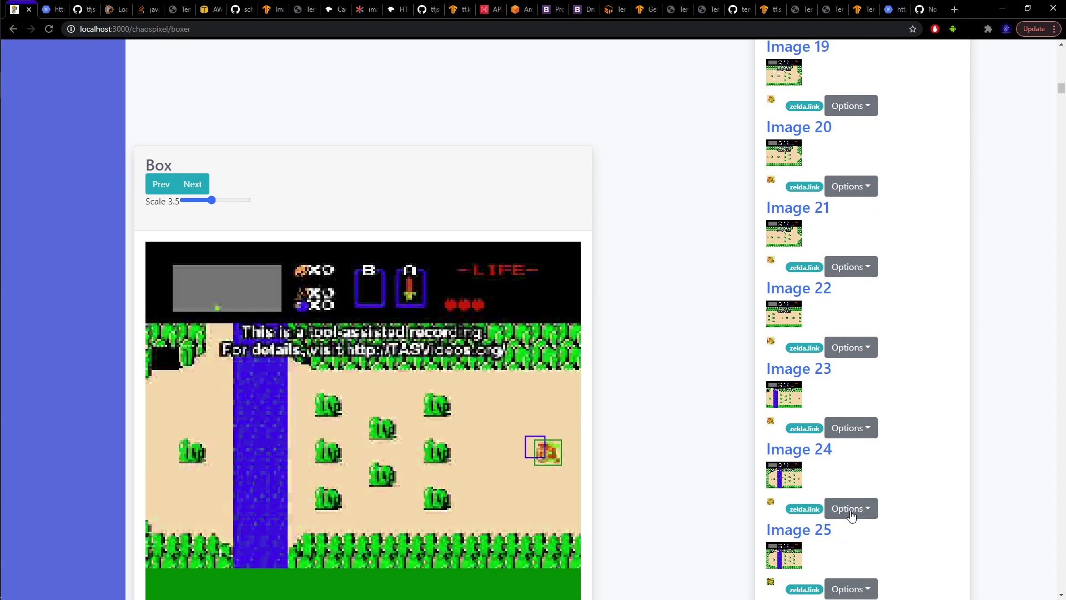
scroll(858, 542, down, 1)
scroll(858, 543, down, 6)
click(853, 548)
click(854, 548)
scroll(858, 536, down, 3)
click(851, 566)
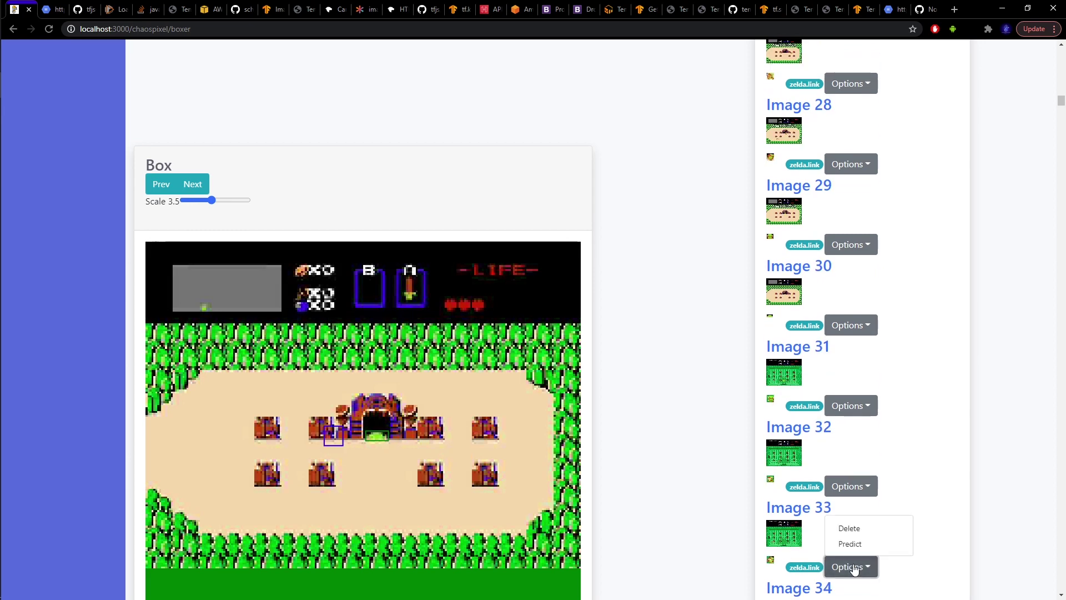
click(858, 545)
scroll(856, 548, down, 3)
click(848, 508)
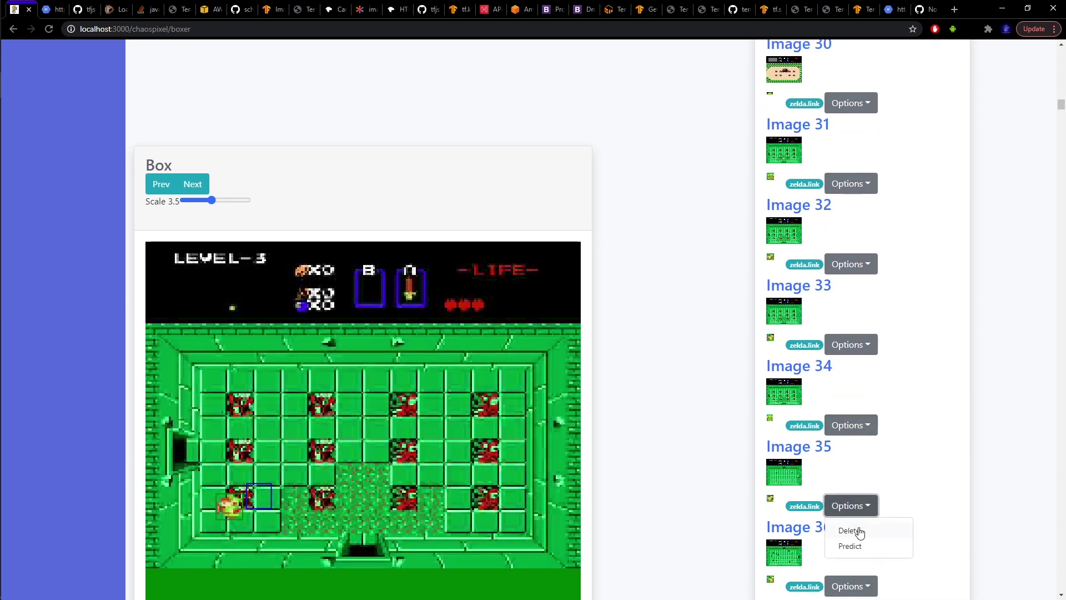
click(853, 546)
Step: Jump down the list and predict Images 149 and 182
drag(1061, 106, 1062, 274)
click(861, 364)
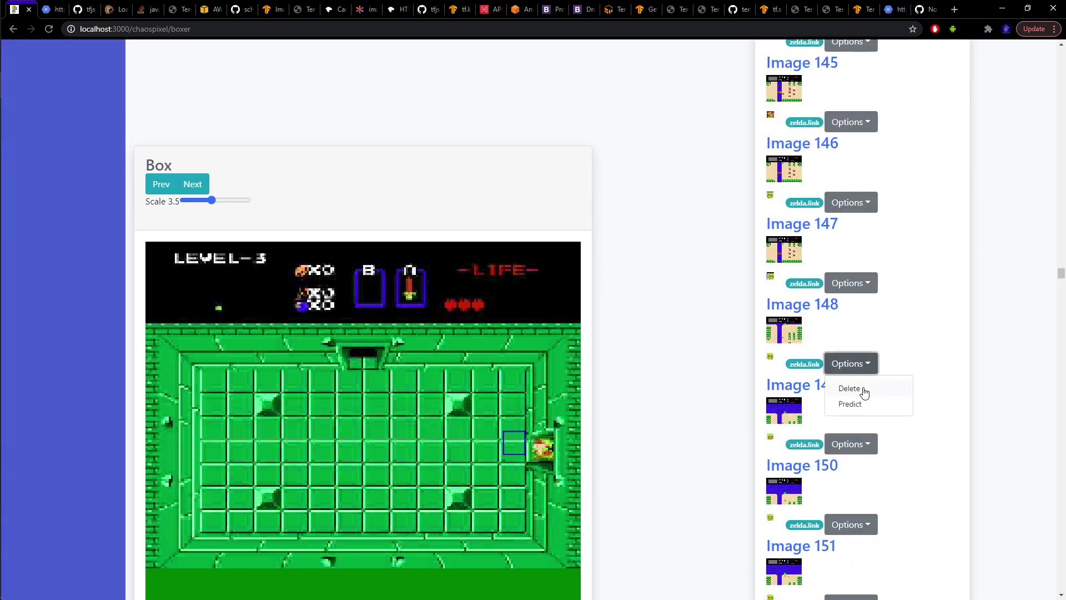
click(866, 406)
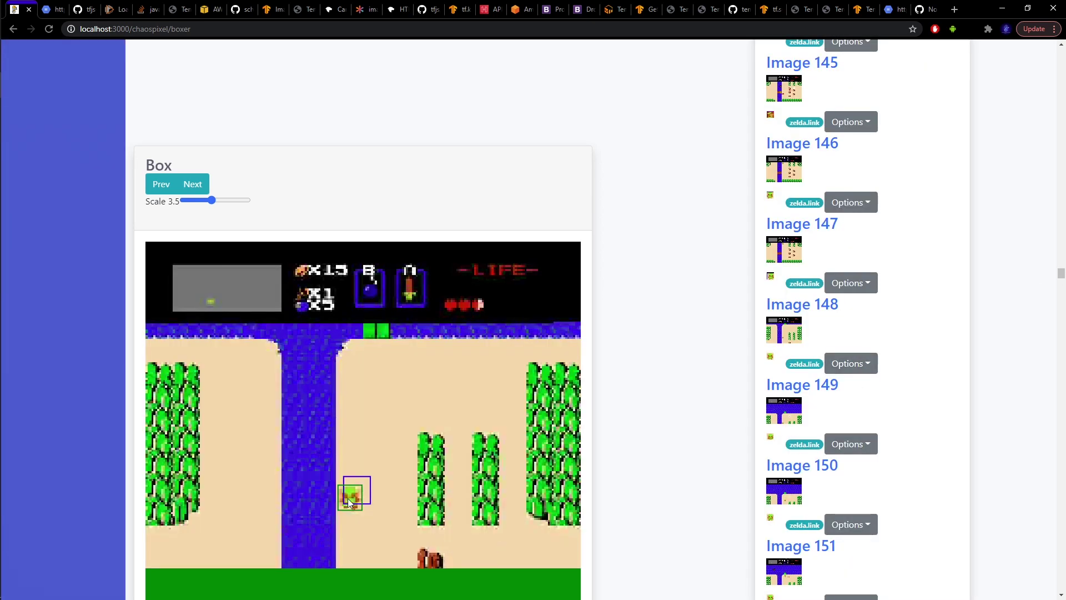
drag(1061, 272, 1061, 320)
click(851, 376)
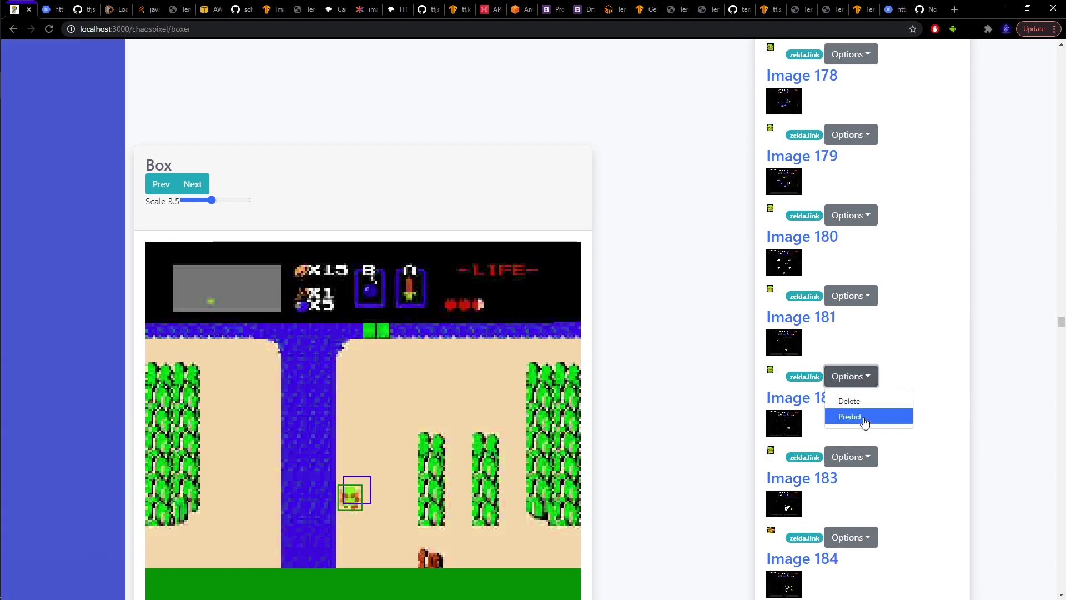
click(864, 422)
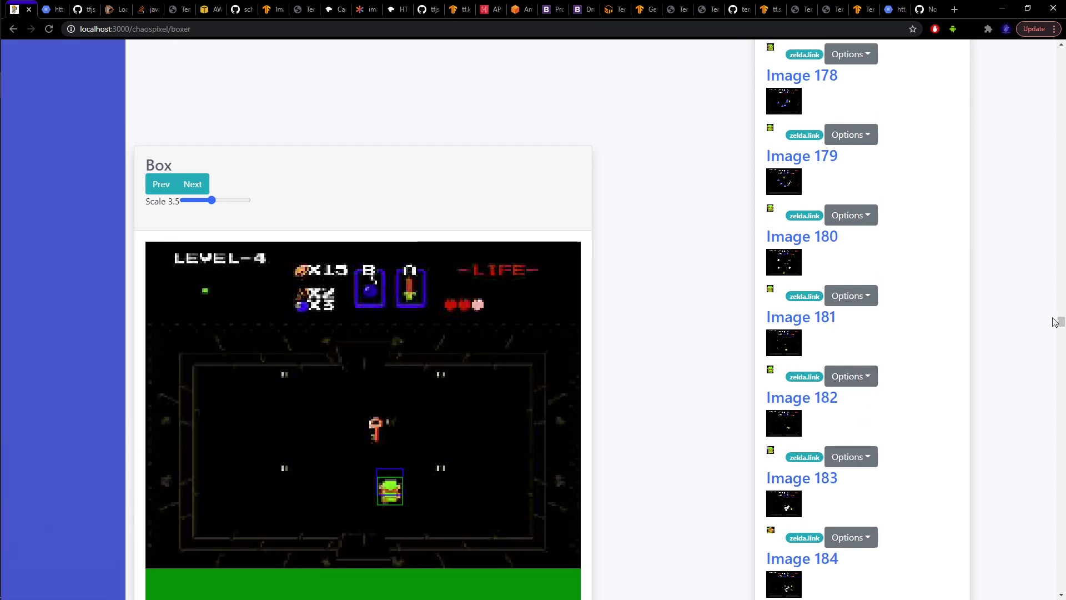
drag(1061, 323, 1061, 53)
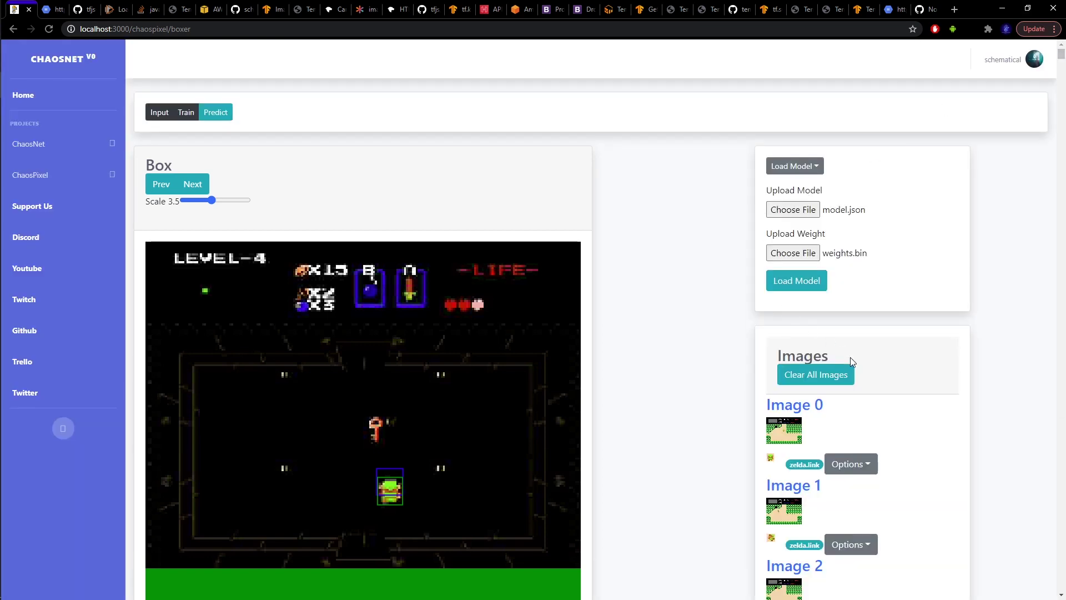
Step: Review the thumb0098.jpg prediction, then switch to the zelda folder in File Explorer
scroll(850, 355, down, 6)
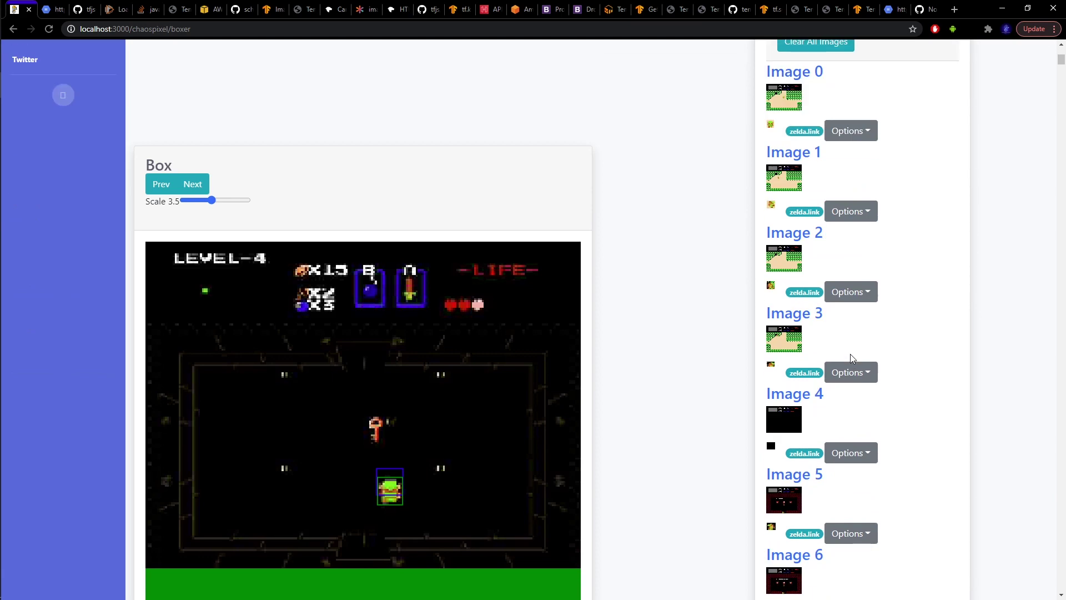
scroll(849, 351, up, 6)
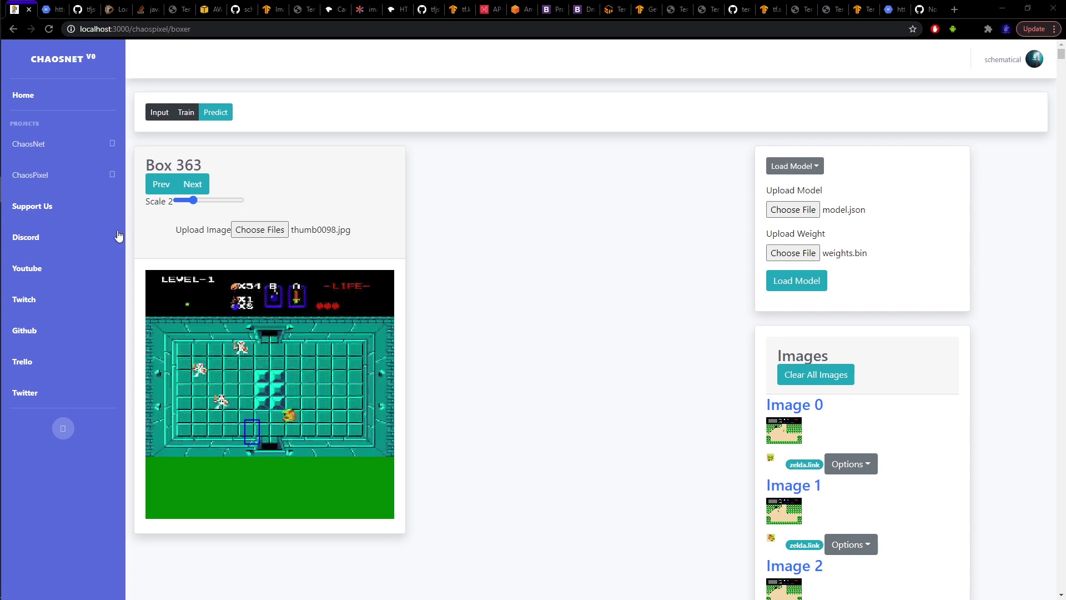
key(alt+Tab)
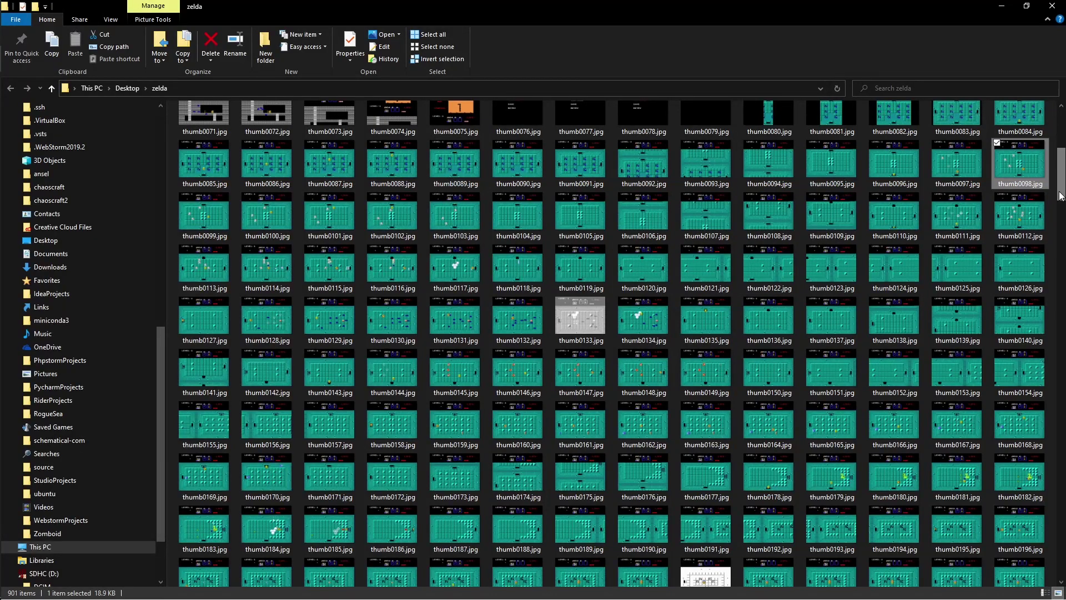
scroll(1046, 104, up, 5)
scroll(1046, 104, down, 10)
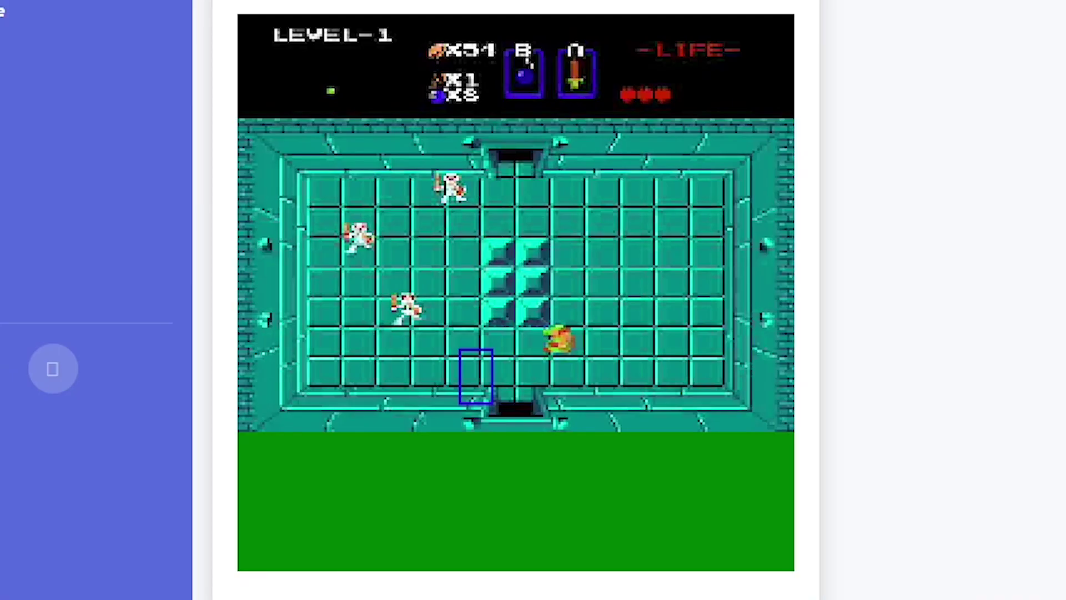
Step: Drop several zelda screenshots onto Choose Files in turn, ending with thumb0412.jpg
drag(338, 3, 345, 95)
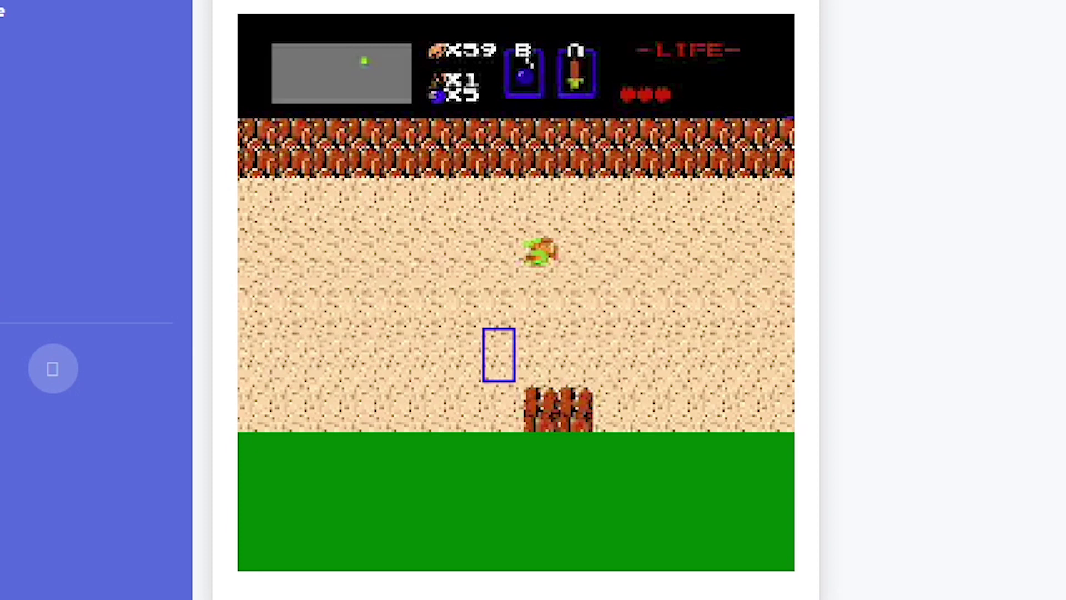
drag(489, 3, 488, 4)
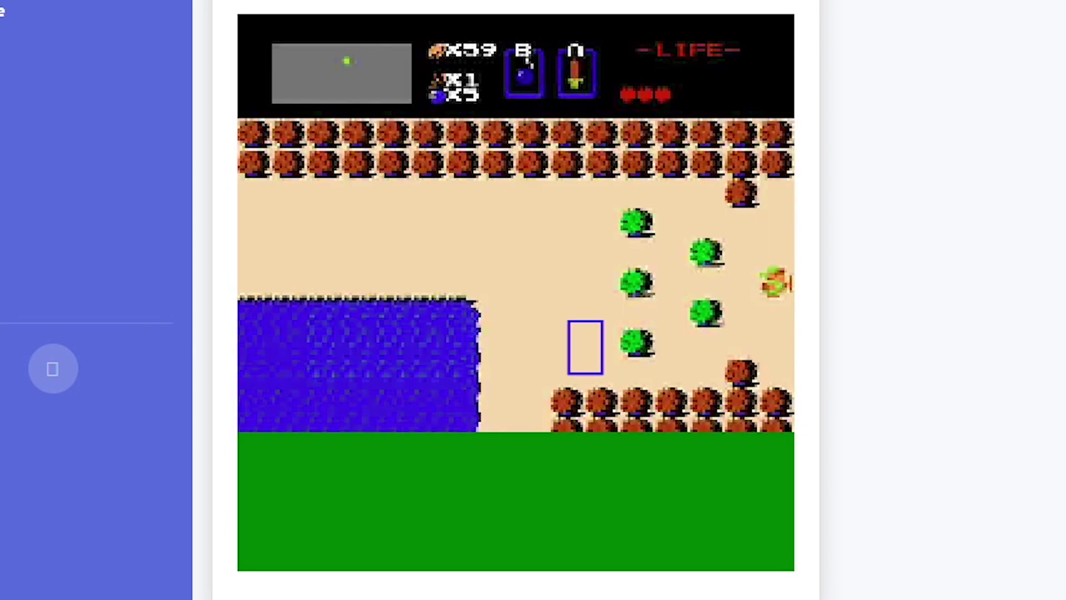
drag(572, 2, 453, 88)
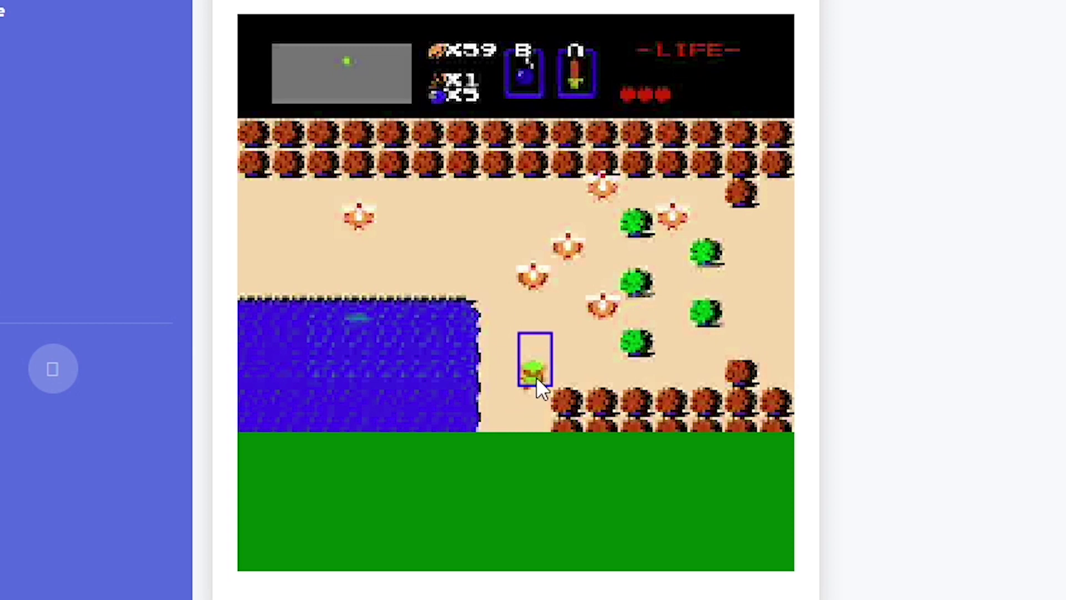
drag(455, 3, 455, 5)
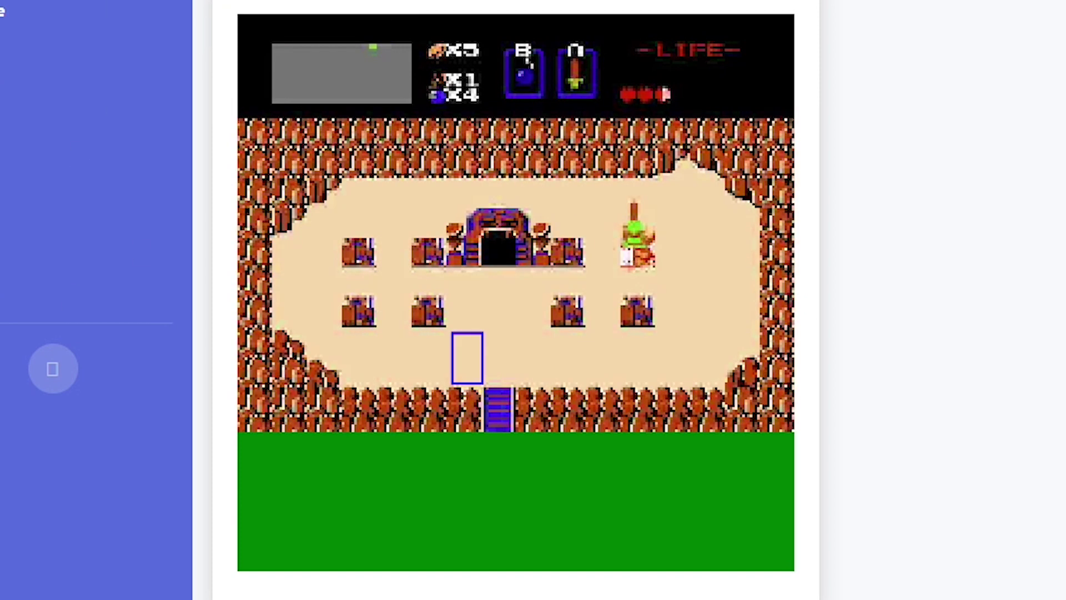
mouse_move(455, 2)
mouse_down()
mouse_move(407, 124)
mouse_move(455, 3)
mouse_up()
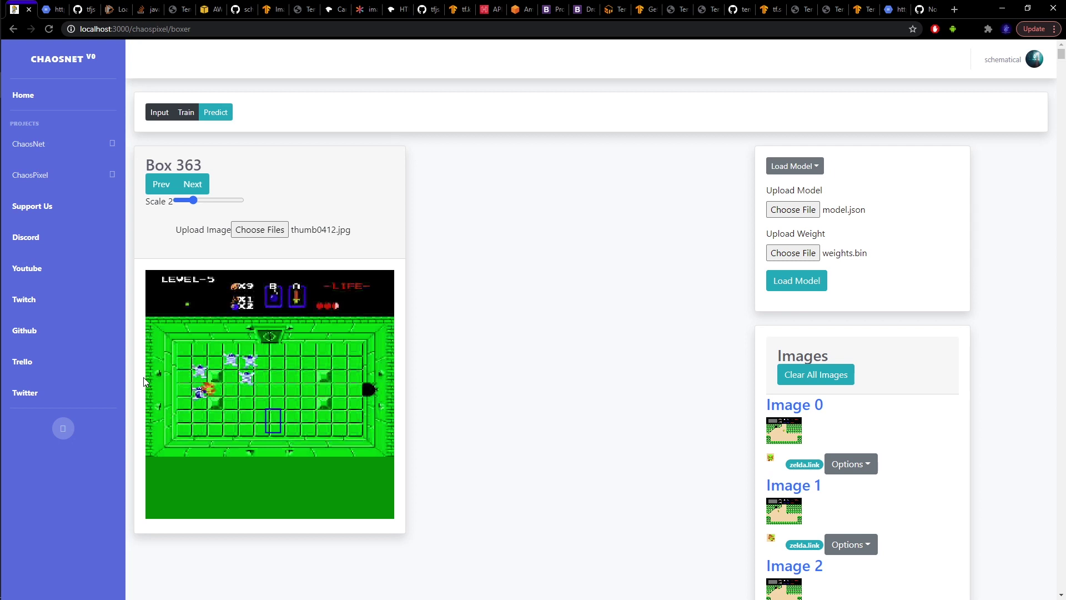
Step: Drop thumb0430.jpg and more Level-5 dungeon screenshots onto Choose Files for predictions
mouse_move(2, 442)
drag(325, 251, 257, 229)
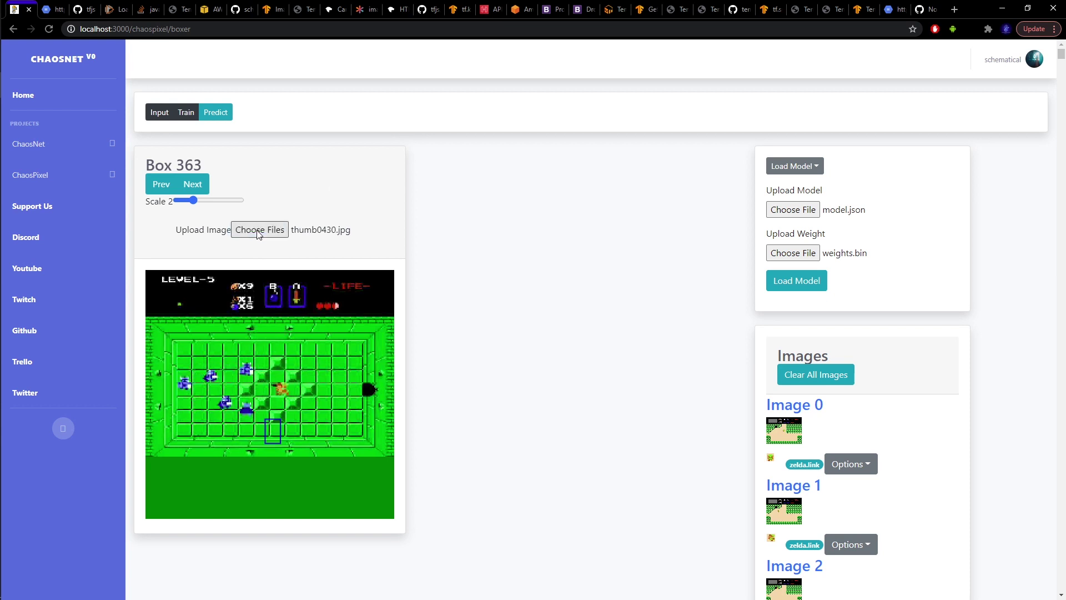
drag(86, 448, 272, 233)
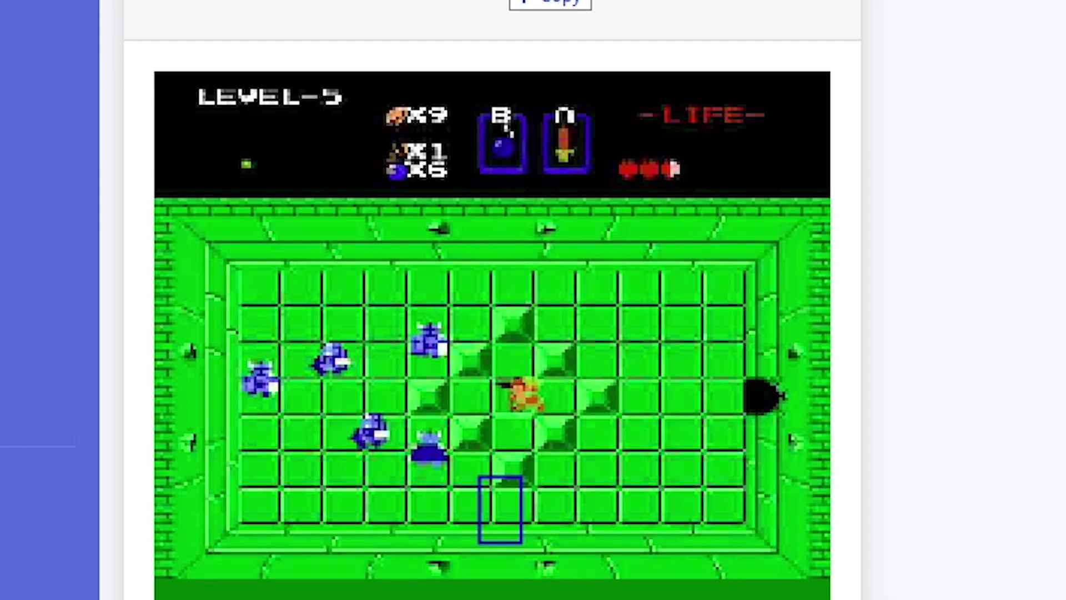
drag(544, 1, 544, 1)
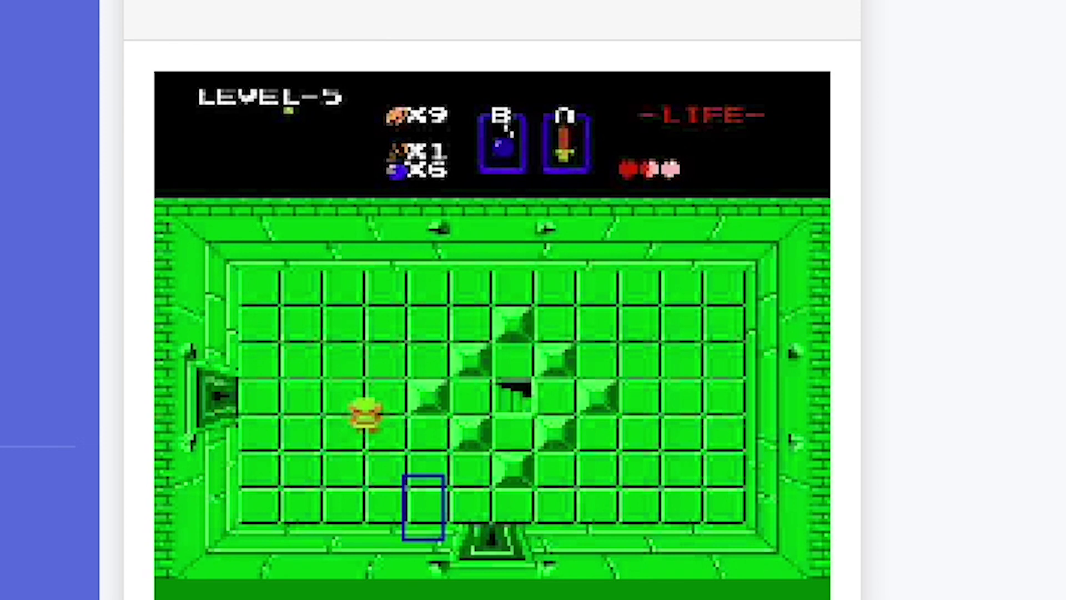
drag(155, 67, 512, 1)
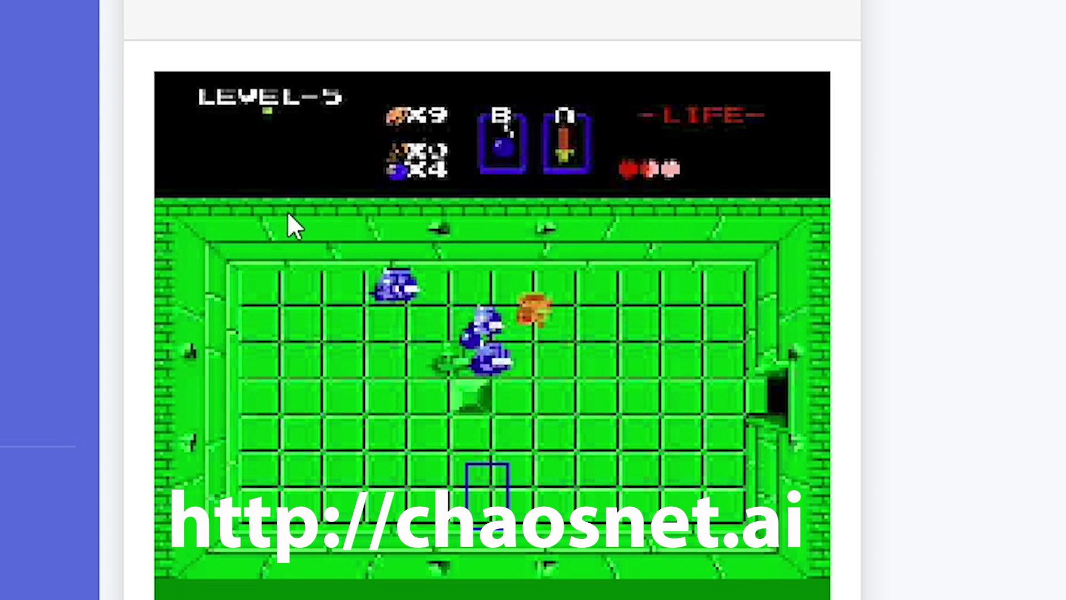